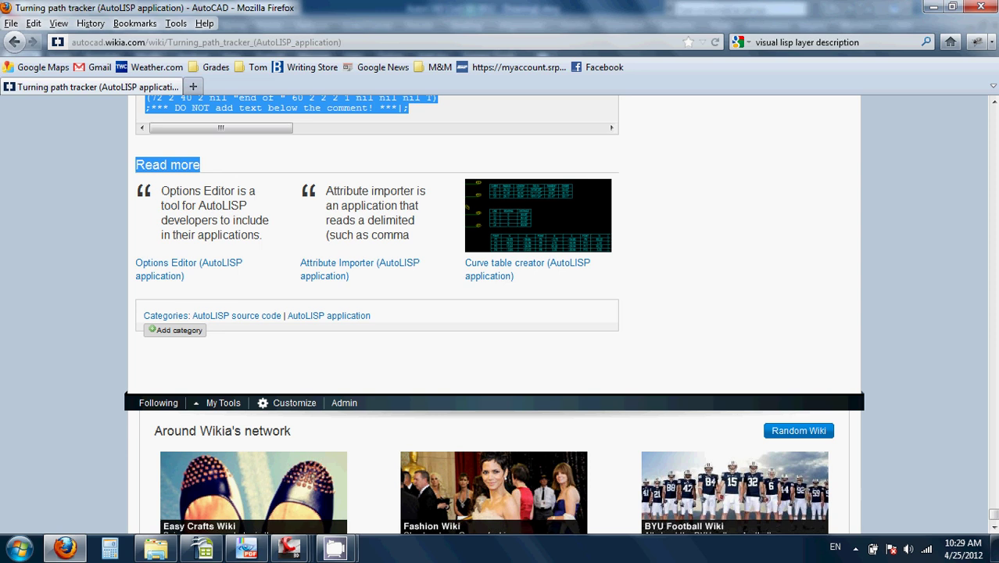
# Copy the selected Turning path tracker code from the AutoCAD Wiki page
pyautogui.rightClick(184, 165)
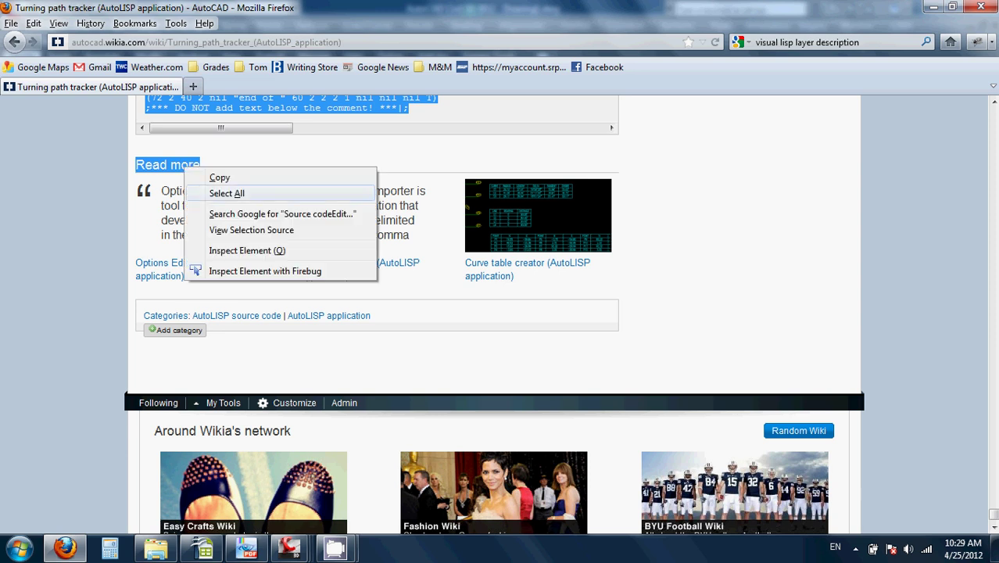
pyautogui.press('Return')
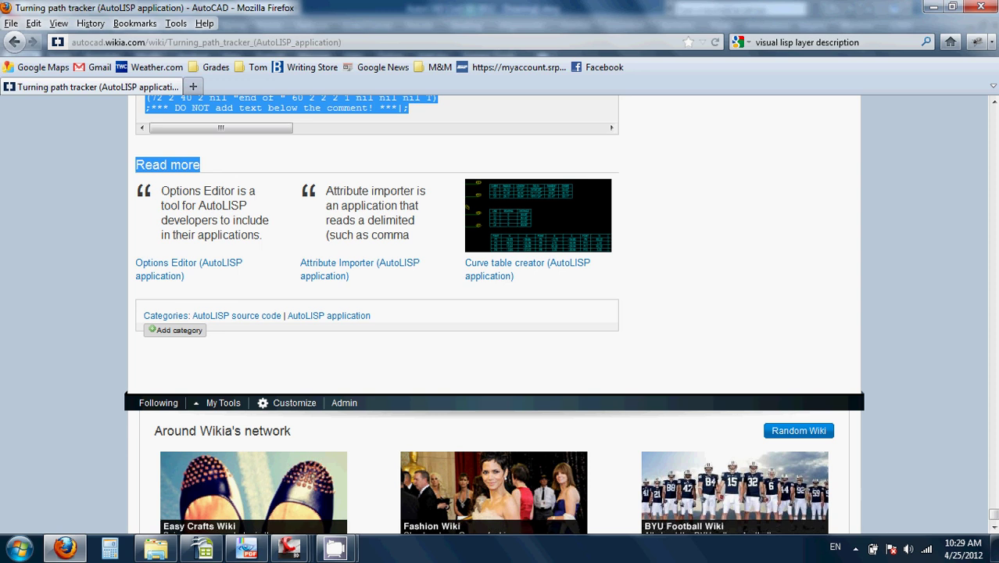
# Return to Drawing1 and launch the Visual LISP editor with vlisp
pyautogui.moveTo(289, 546)
pyautogui.click(395, 424)
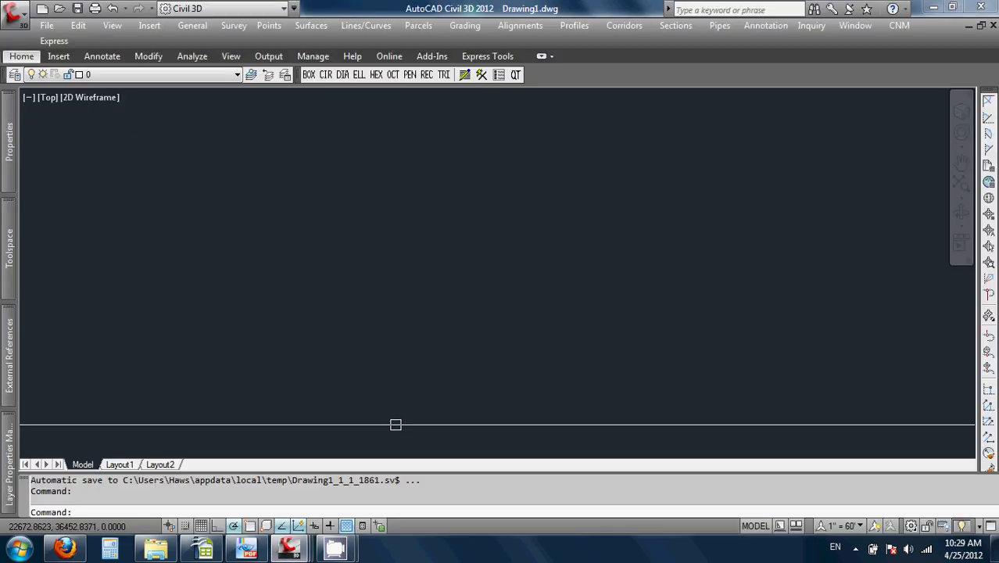
pyautogui.write('vlisp')
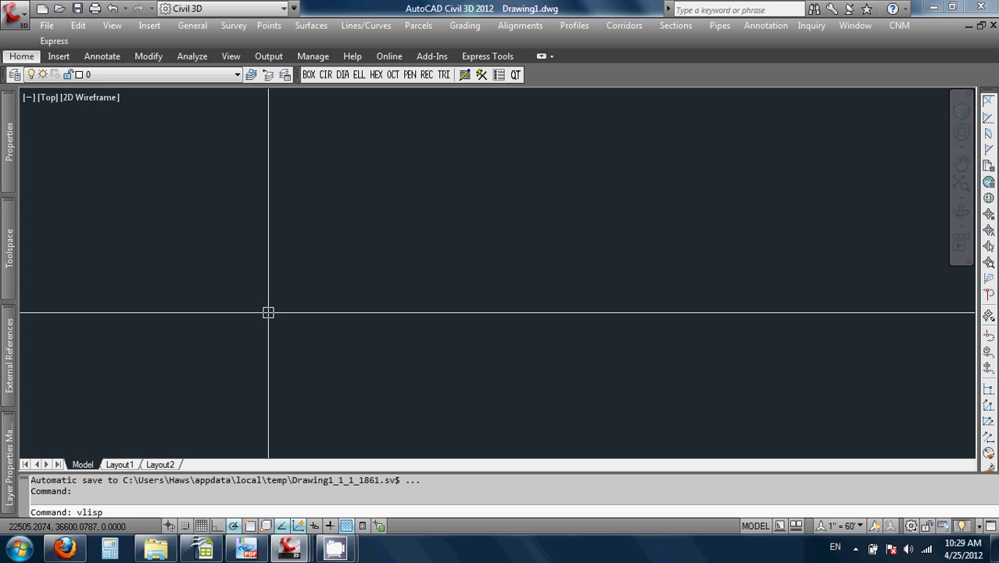
pyautogui.press('Return')
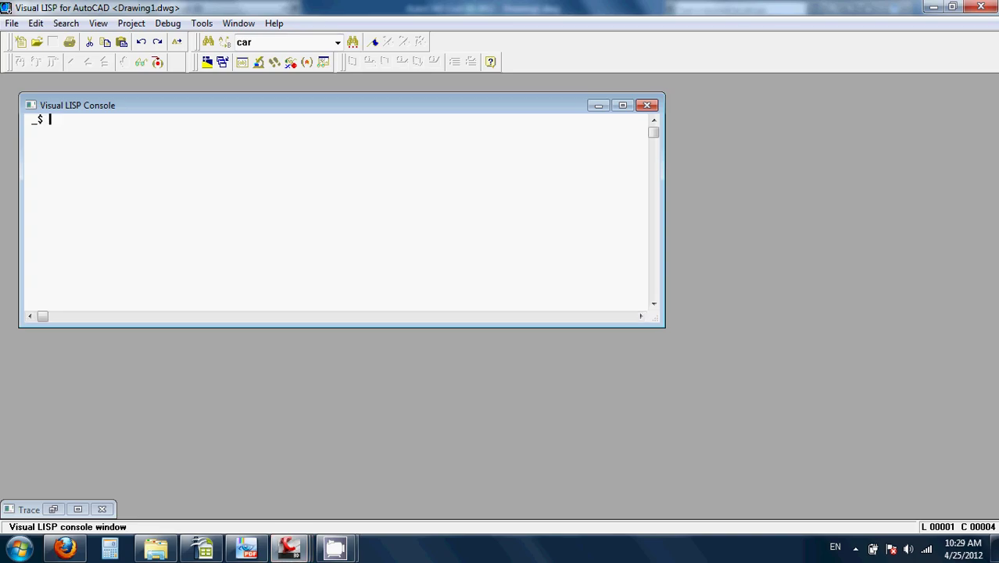
# Create a new maximized Untitled-0 file and paste the TURN.LSP code into it
pyautogui.hotkey('alt', 'f')
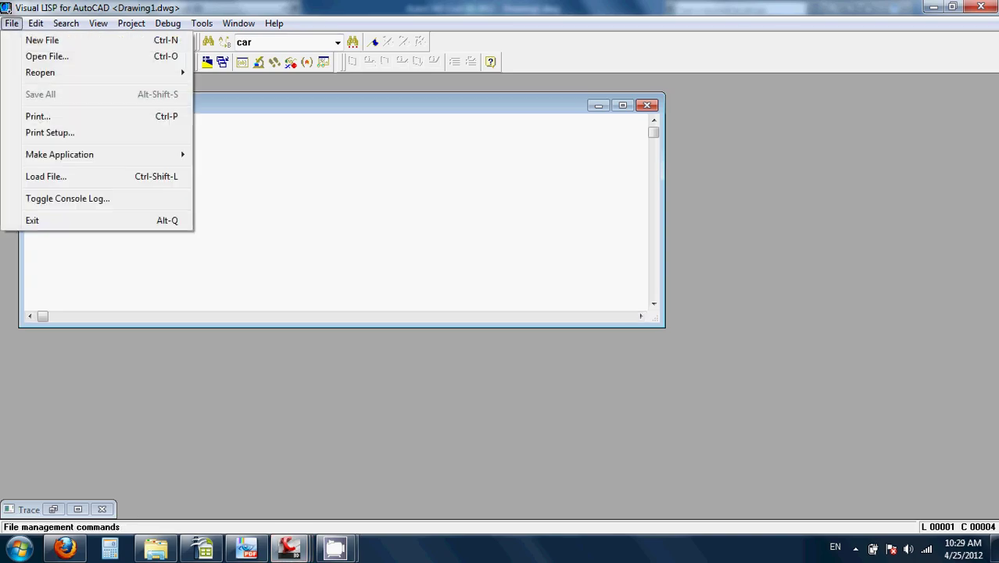
pyautogui.press('Down')
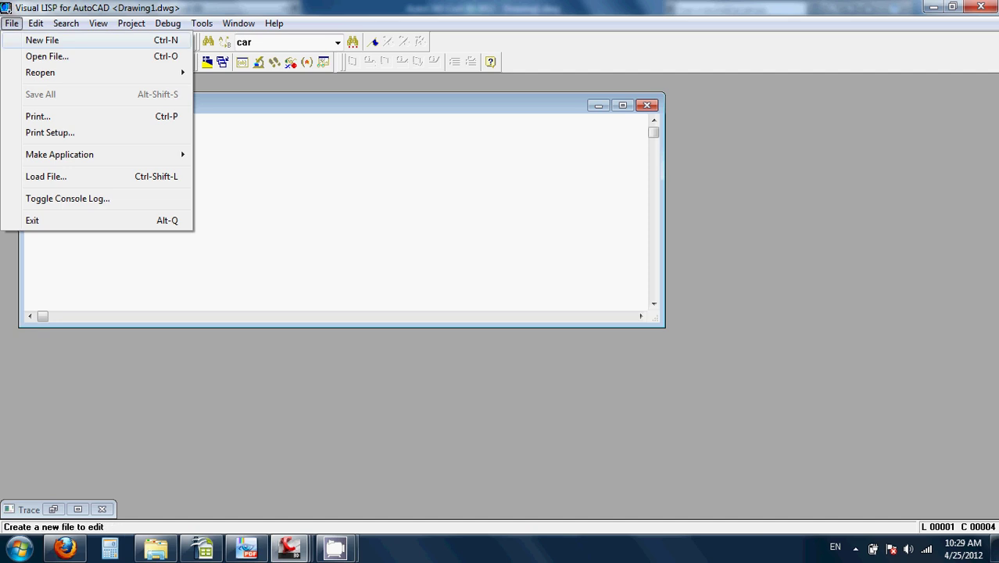
pyautogui.press('Return')
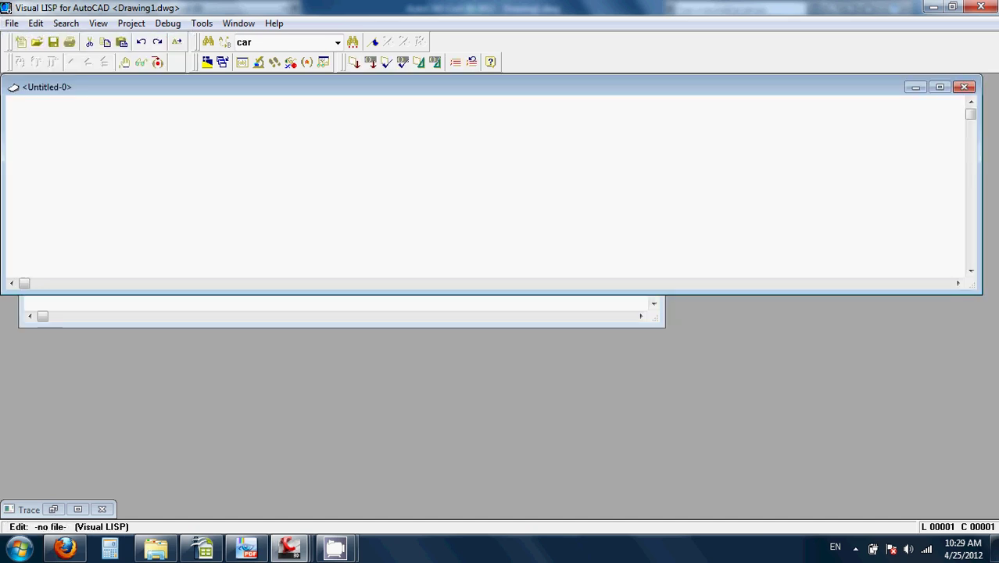
pyautogui.click(939, 87)
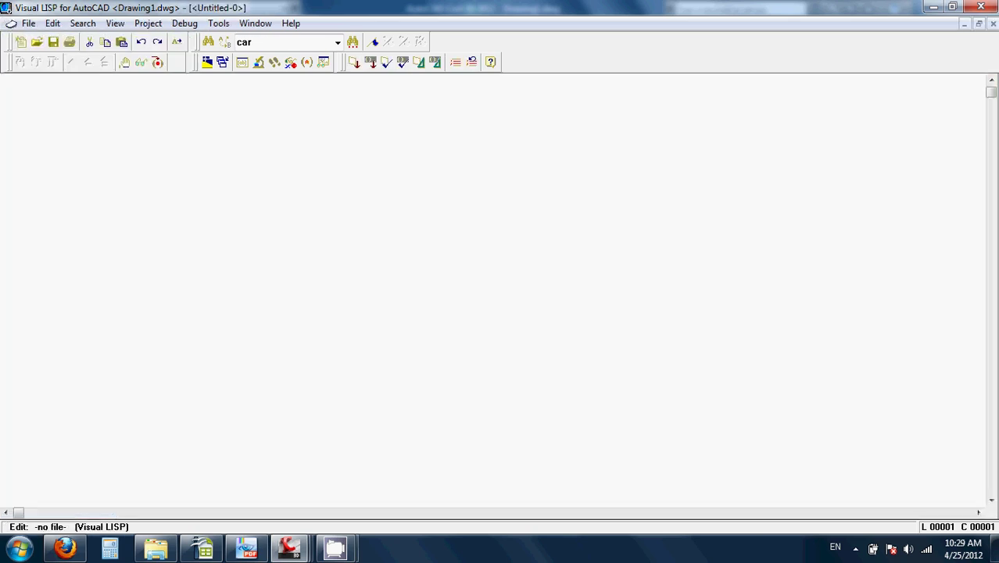
pyautogui.rightClick(122, 121)
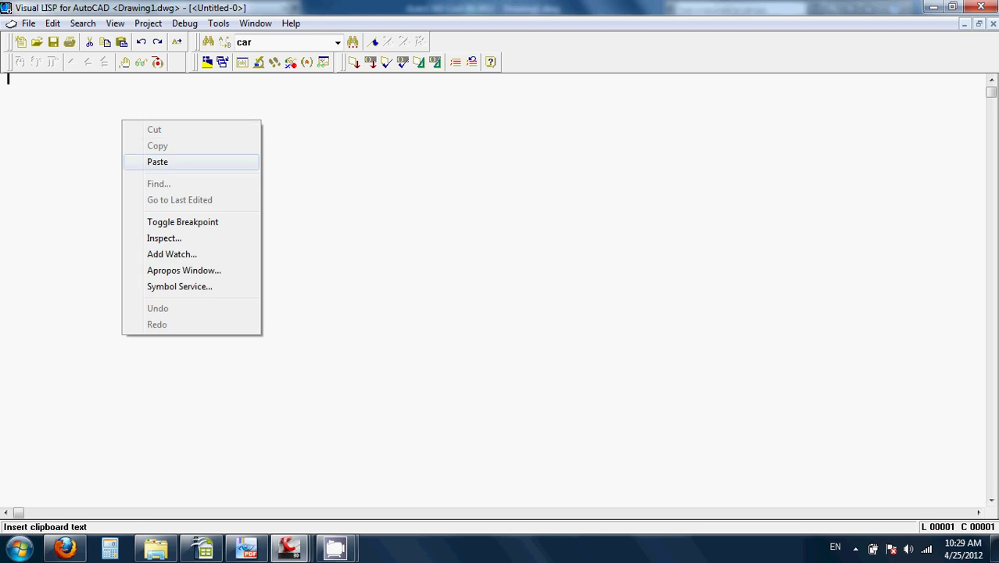
pyautogui.click(157, 161)
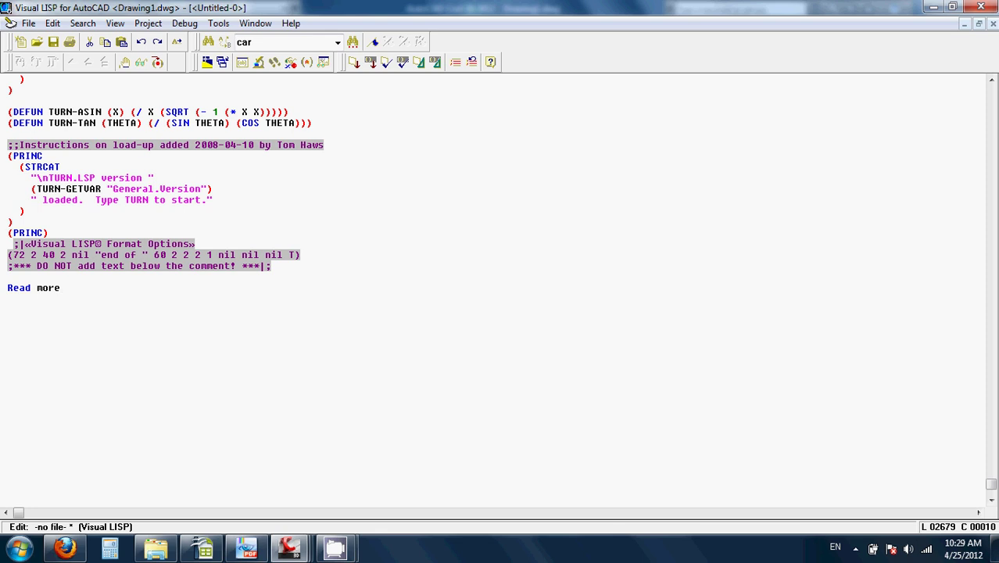
# Delete the stray 'Read more' text at the end of the code
pyautogui.hotkey('shift', 'Left')
pyautogui.hotkey('shift', 'Left')
pyautogui.hotkey('shift', 'Left')
pyautogui.hotkey('shift', 'Left')
pyautogui.hotkey('shift', 'Left')
pyautogui.hotkey('shift', 'Left')
pyautogui.hotkey('shift', 'Left')
pyautogui.hotkey('shift', 'Left')
pyautogui.hotkey('shift', 'Left')
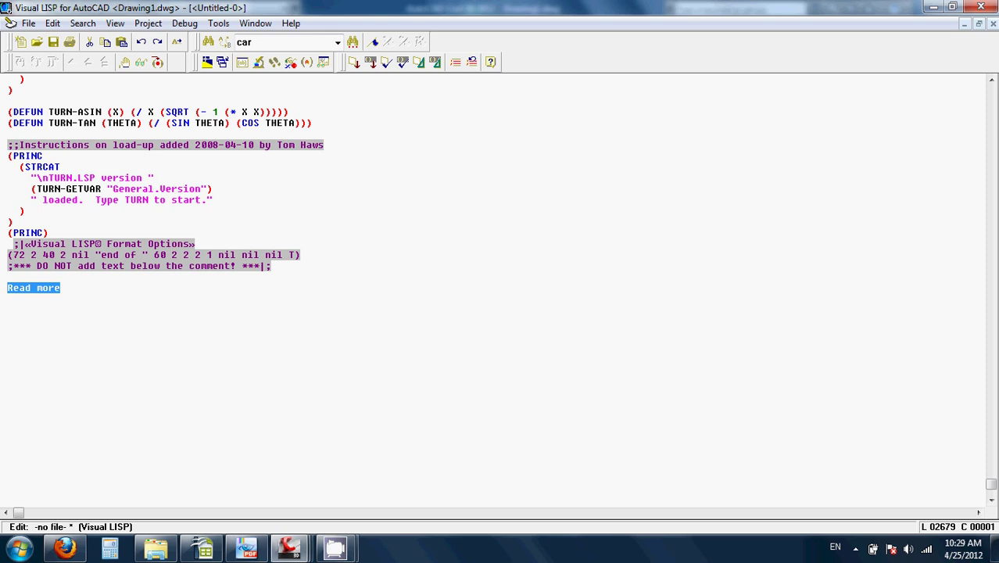
pyautogui.press('BackSpace')
pyautogui.press('BackSpace')
pyautogui.press('BackSpace')
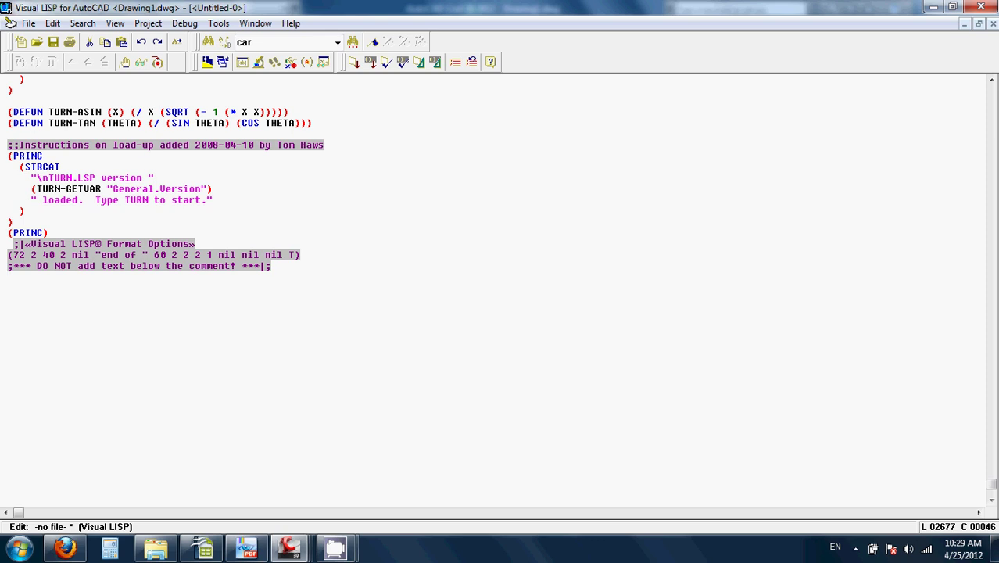
pyautogui.hotkey('shift', 'Up')
pyautogui.hotkey('shift', 'Down')
pyautogui.hotkey('shift', 'Left')
pyautogui.hotkey('shift', 'Left')
pyautogui.hotkey('shift', 'Left')
pyautogui.hotkey('shift', 'Left')
pyautogui.hotkey('shift', 'Left')
pyautogui.hotkey('shift', 'Left')
pyautogui.hotkey('shift', 'Left')
pyautogui.hotkey('shift', 'Left')
pyautogui.hotkey('shift', 'Left')
pyautogui.hotkey('shift', 'Left')
pyautogui.hotkey('shift', 'Left')
pyautogui.hotkey('shift', 'Left')
pyautogui.hotkey('shift', 'Left')
pyautogui.hotkey('shift', 'Left')
pyautogui.hotkey('shift', 'Left')
pyautogui.hotkey('shift', 'Left')
pyautogui.hotkey('shift', 'Left')
pyautogui.hotkey('shift', 'Left')
pyautogui.hotkey('shift', 'Left')
pyautogui.hotkey('shift', 'Left')
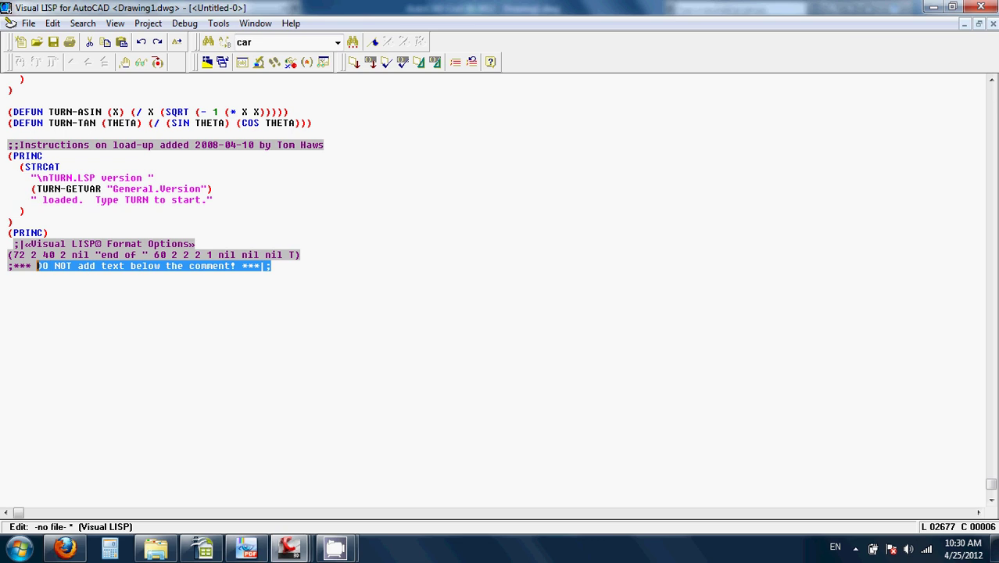
pyautogui.hotkey('shift', 'Right')
pyautogui.hotkey('shift', 'Right')
pyautogui.hotkey('shift', 'Right')
pyautogui.hotkey('shift', 'Right')
pyautogui.hotkey('shift', 'Right')
pyautogui.hotkey('shift', 'Right')
pyautogui.hotkey('shift', 'Right')
pyautogui.hotkey('shift', 'Right')
pyautogui.hotkey('shift', 'Right')
pyautogui.hotkey('shift', 'Right')
pyautogui.hotkey('shift', 'Right')
pyautogui.hotkey('shift', 'Right')
pyautogui.hotkey('shift', 'Right')
pyautogui.hotkey('shift', 'Right')
pyautogui.hotkey('shift', 'Right')
pyautogui.hotkey('shift', 'Right')
pyautogui.hotkey('shift', 'Right')
pyautogui.hotkey('shift', 'Right')
pyautogui.hotkey('shift', 'Right')
pyautogui.hotkey('shift', 'Right')
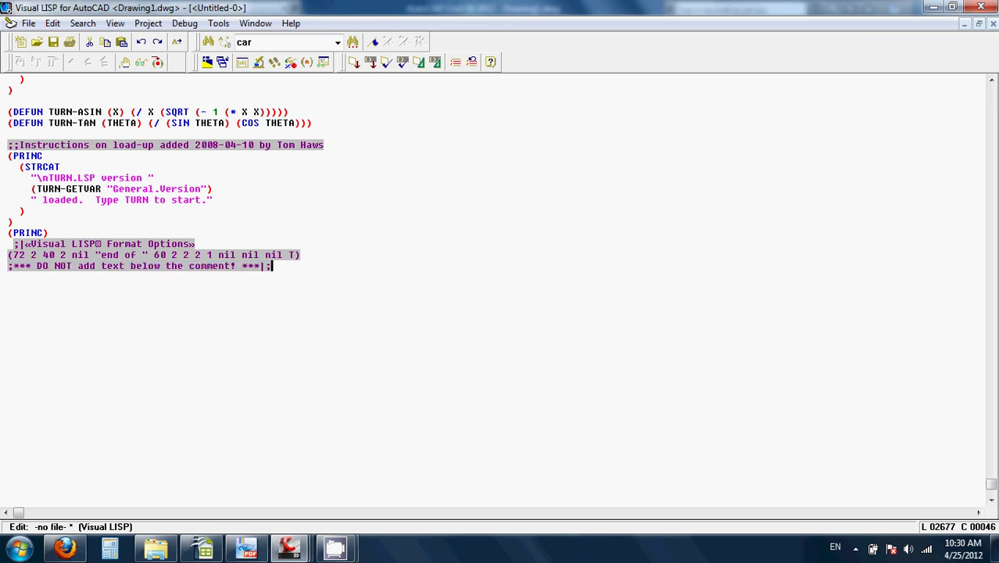
# Delete the 'Source codeEdit' line at the top, then select the entire file
pyautogui.hotkey('ctrl', 'Home')
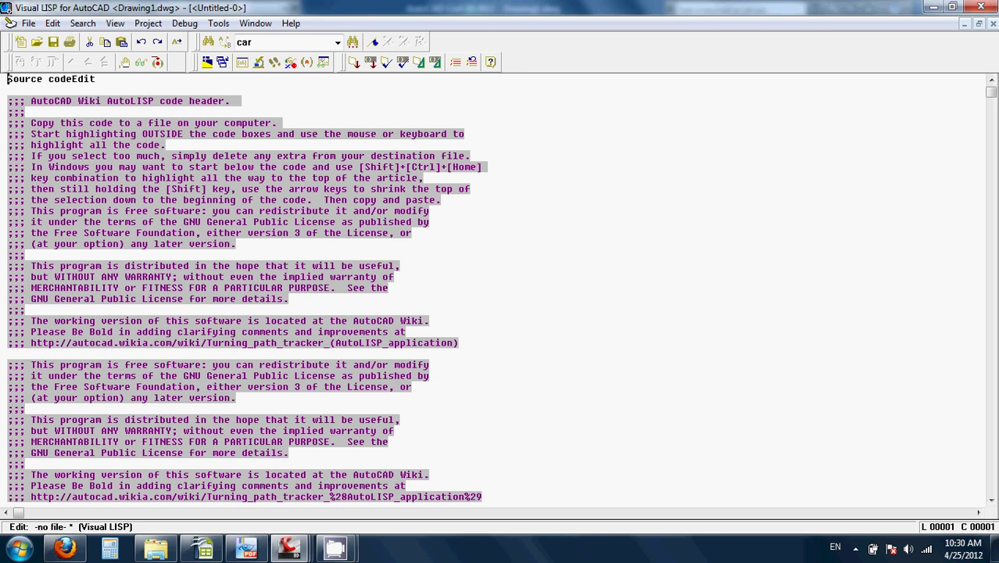
pyautogui.hotkey('shift', 'Down')
pyautogui.hotkey('shift', 'Down')
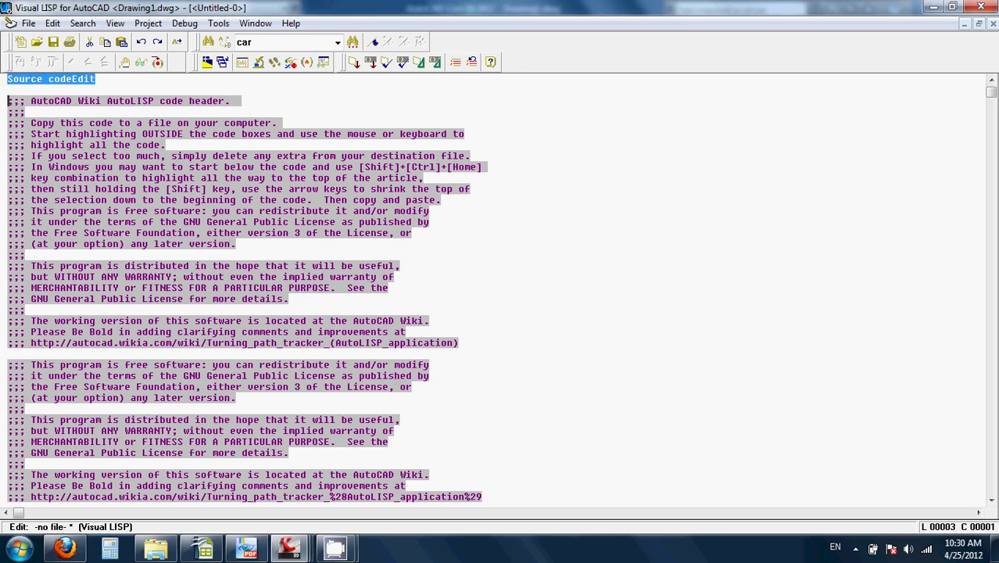
pyautogui.press('Delete')
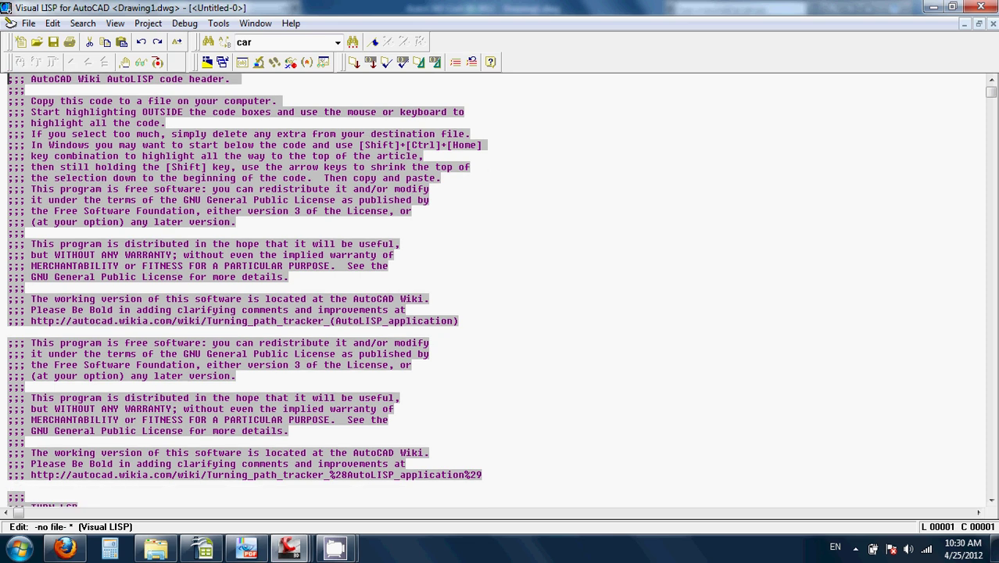
pyautogui.hotkey('shift', 'Down')
pyautogui.hotkey('shift', 'Down')
pyautogui.hotkey('shift', 'Down')
pyautogui.hotkey('shift', 'Down')
pyautogui.hotkey('shift', 'Down')
pyautogui.hotkey('shift', 'Down')
pyautogui.hotkey('shift', 'Down')
pyautogui.hotkey('shift', 'Down')
pyautogui.hotkey('shift', 'Down')
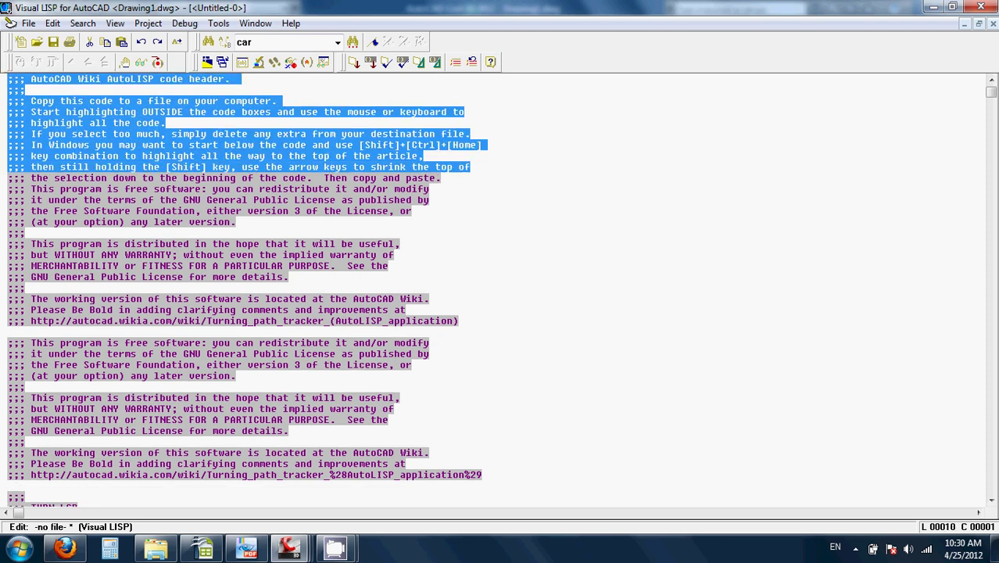
pyautogui.press('Up')
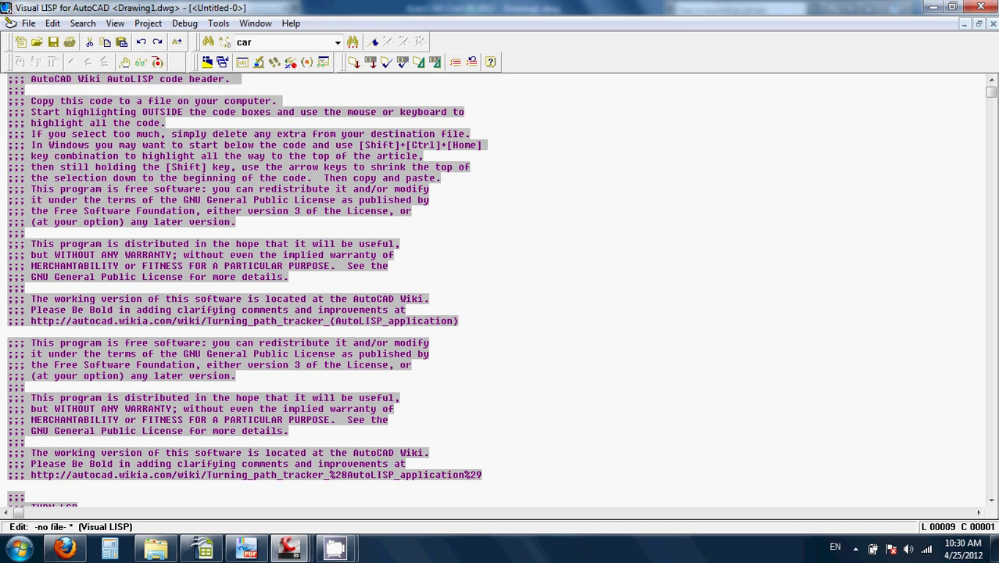
pyautogui.hotkey('ctrl', 'End')
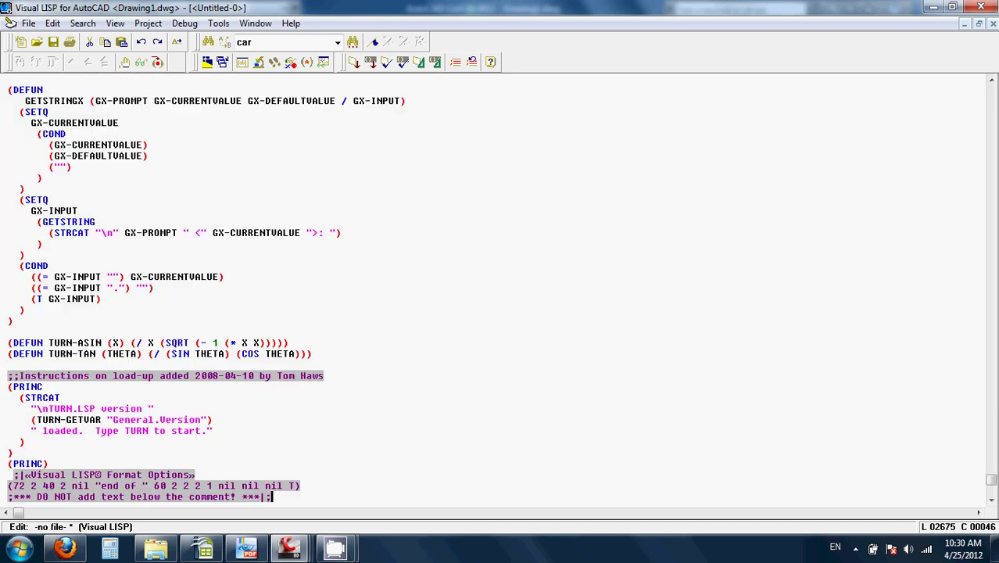
pyautogui.press('Left')
pyautogui.press('Left')
pyautogui.press('Left')
pyautogui.press('Left')
pyautogui.press('Left')
pyautogui.press('Left')
pyautogui.press('Left')
pyautogui.press('Left')
pyautogui.press('Left')
pyautogui.press('Left')
pyautogui.press('Left')
pyautogui.press('Left')
pyautogui.press('Left')
pyautogui.press('Left')
pyautogui.press('Left')
pyautogui.press('Left')
pyautogui.press('Left')
pyautogui.press('Left')
pyautogui.press('Left')
pyautogui.press('Left')
pyautogui.press('End')
pyautogui.hotkey('ctrl', 'shift', 'Home')
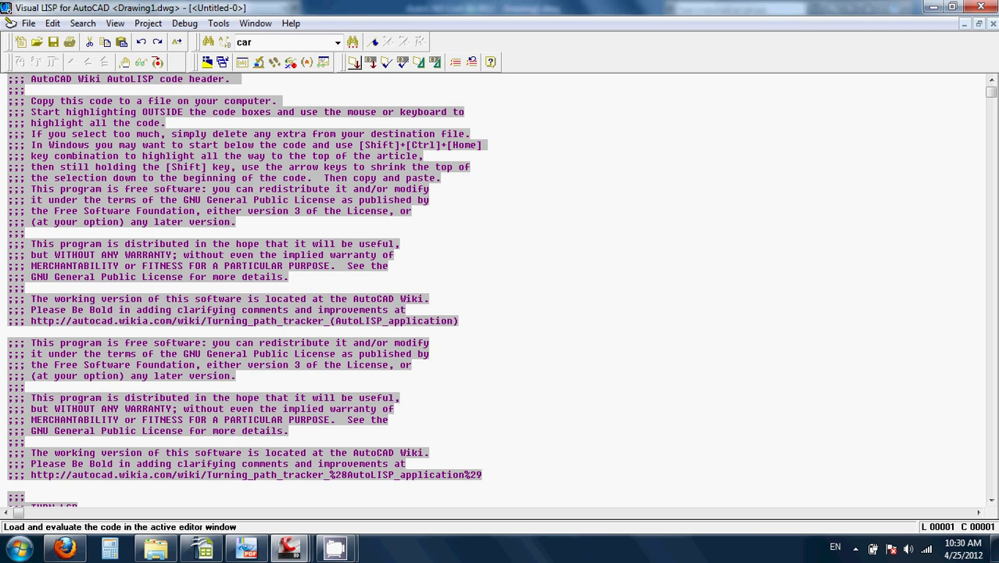
# Load TURN.LSP version 1.1.13 (30 forms) and switch back to Drawing1
pyautogui.click(354, 62)
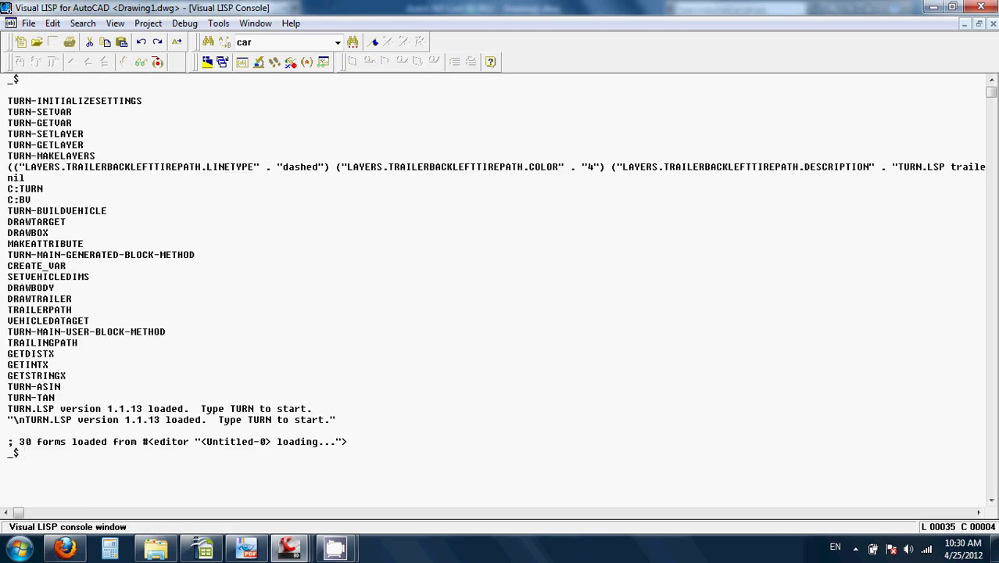
pyautogui.tripleClick(32, 442)
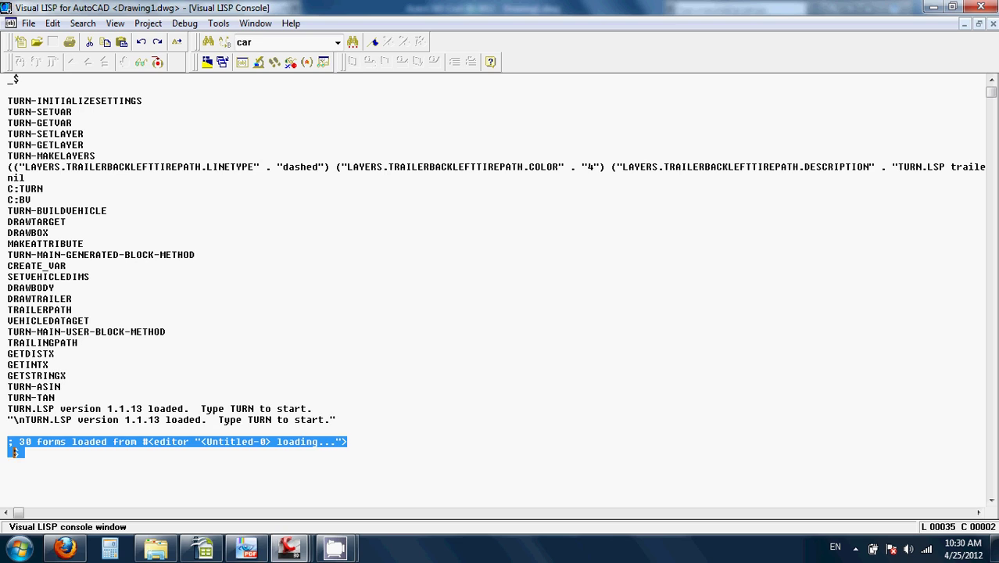
pyautogui.moveTo(37, 441); pyautogui.dragTo(9, 442)
pyautogui.click(289, 547)
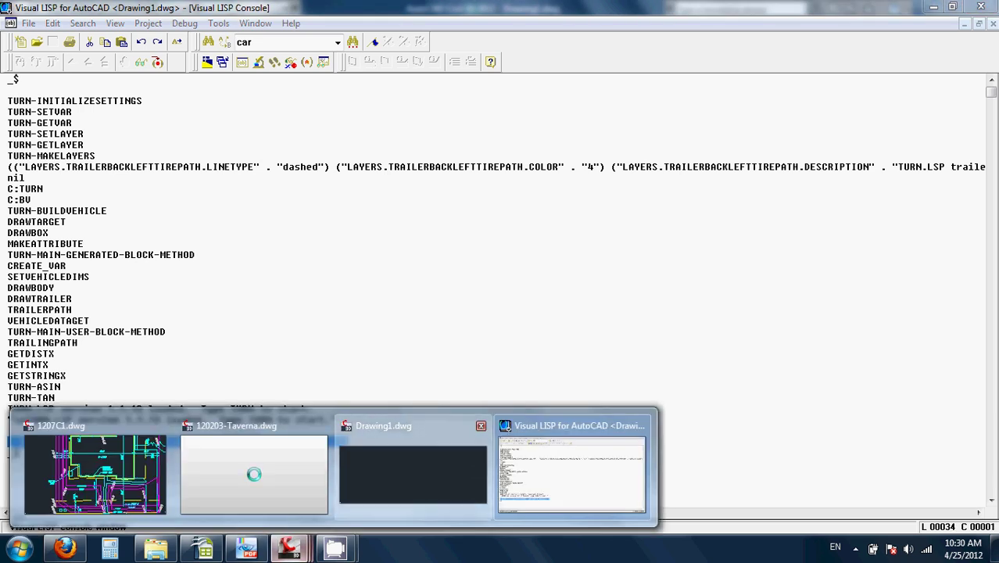
pyautogui.click(412, 473)
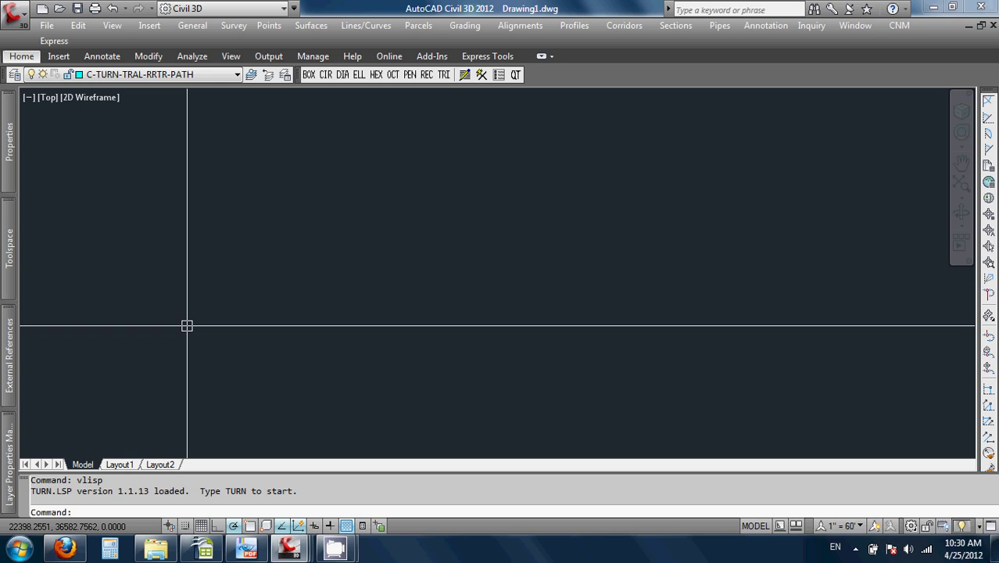
# Draw a polyline of one straight leg and two S-curve arcs, then make layer 0 current
pyautogui.write('pl')
pyautogui.press('Return')
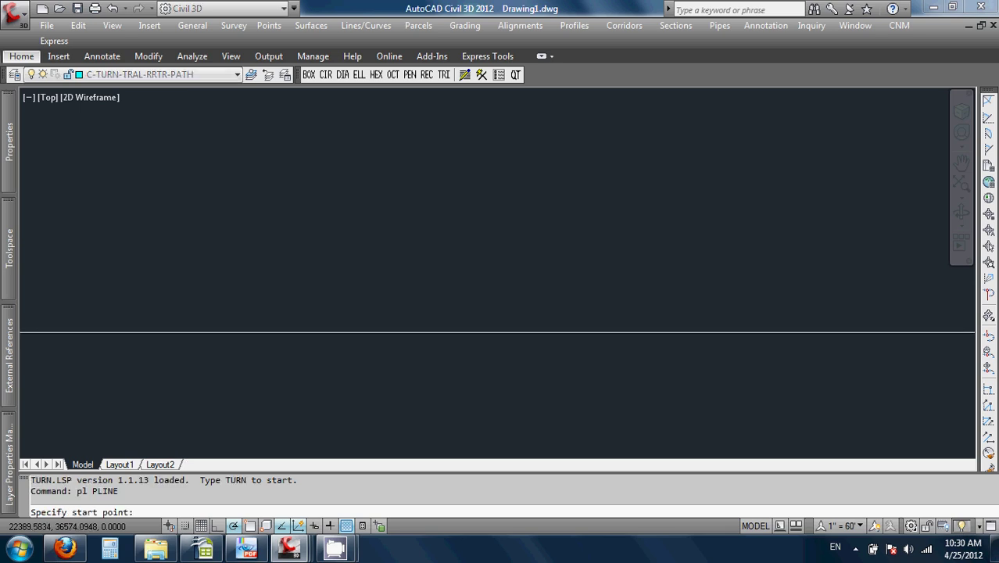
pyautogui.click(103, 379)
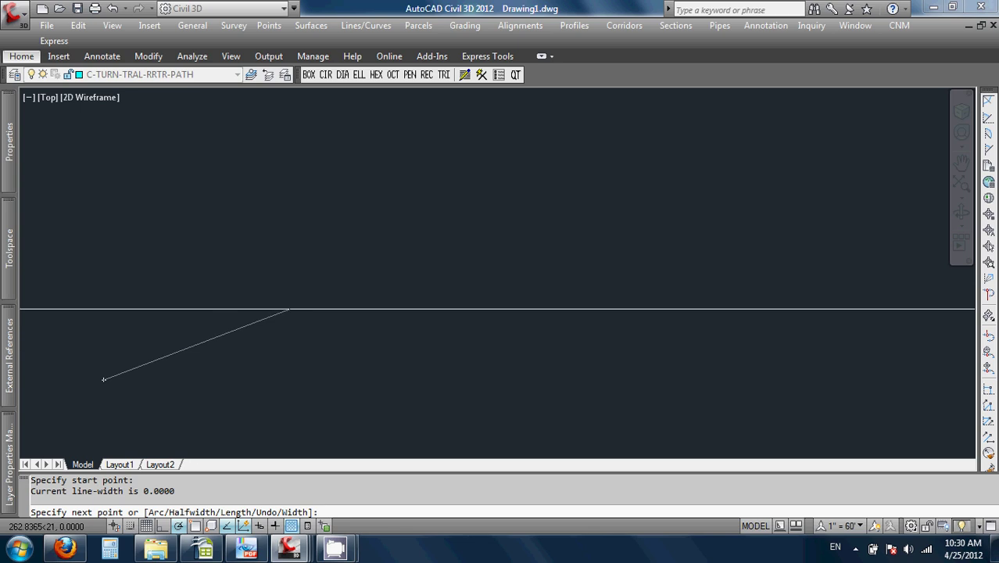
pyautogui.click(344, 274)
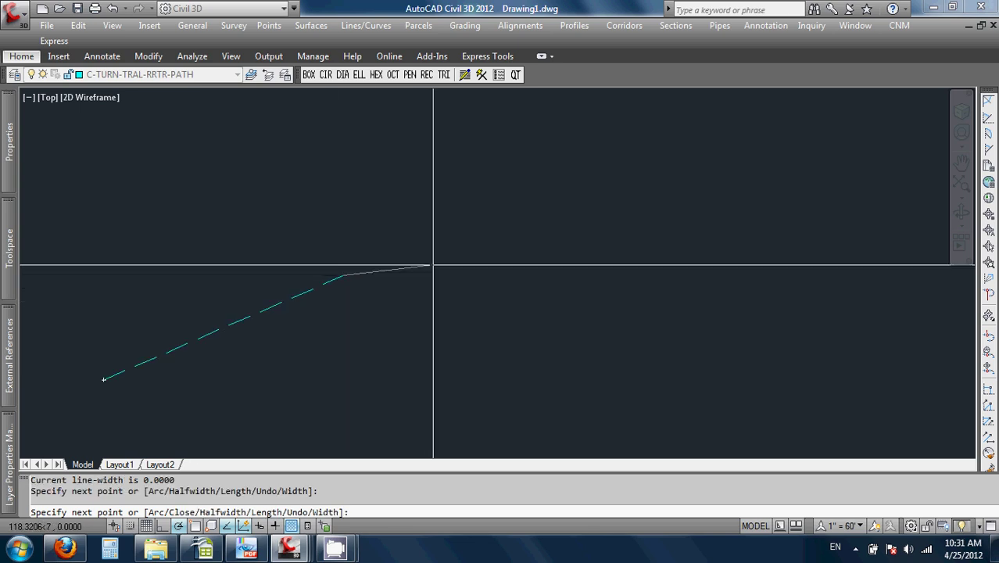
pyautogui.write('a')
pyautogui.press('Return')
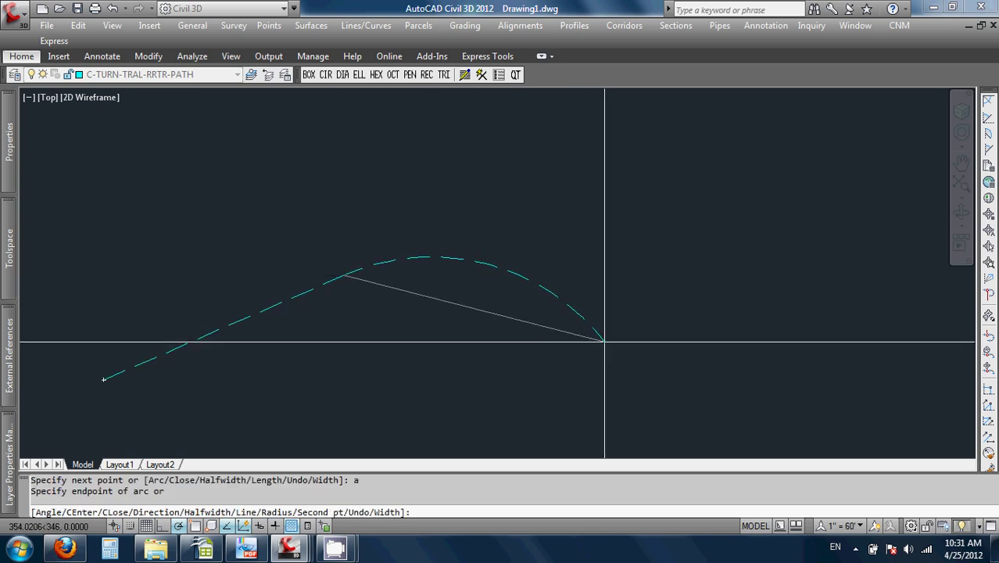
pyautogui.click(601, 340)
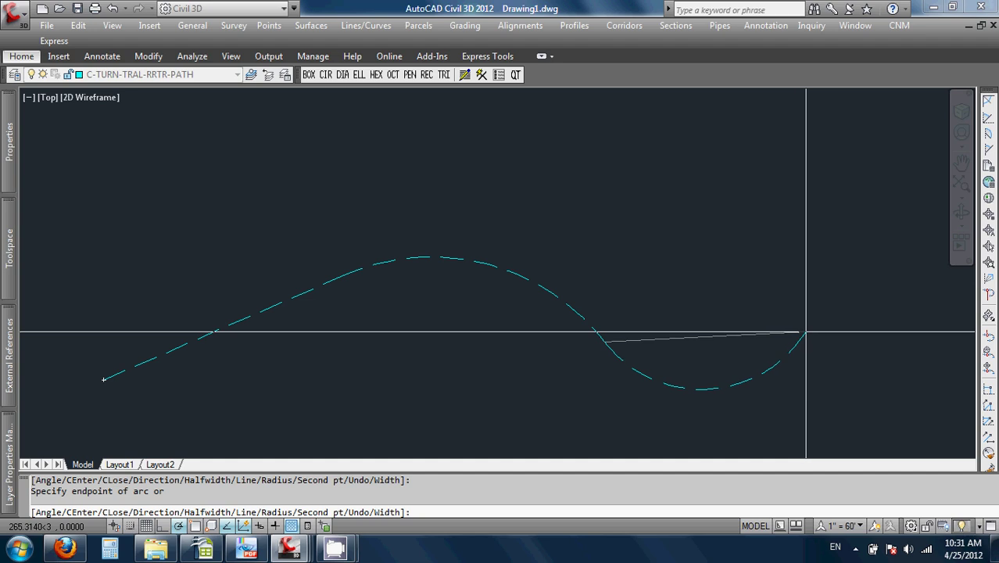
pyautogui.click(806, 331)
pyautogui.press('Return')
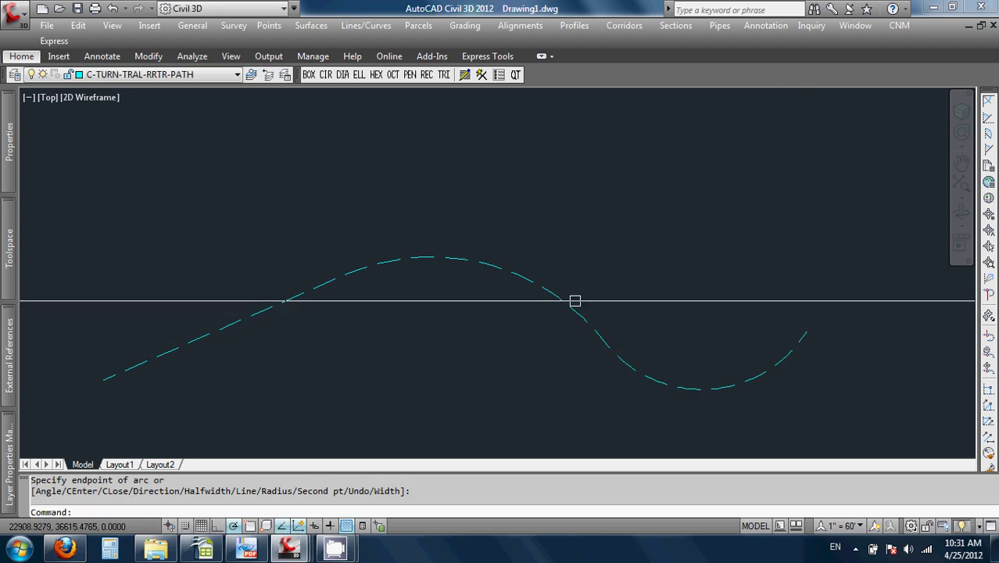
pyautogui.write('l0')
pyautogui.press('Return')
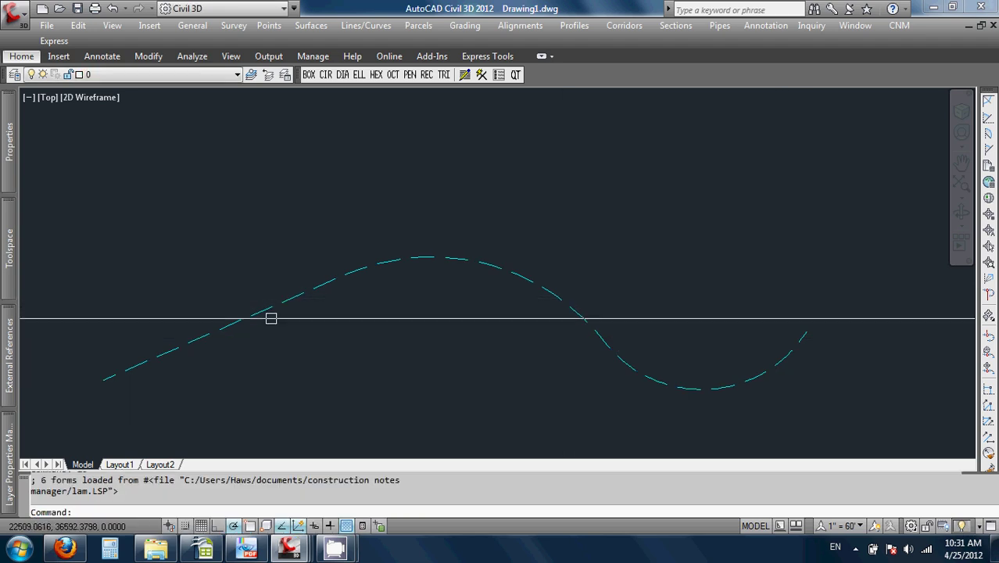
# Move the curved polyline onto layer 0 with CL
pyautogui.write('cl')
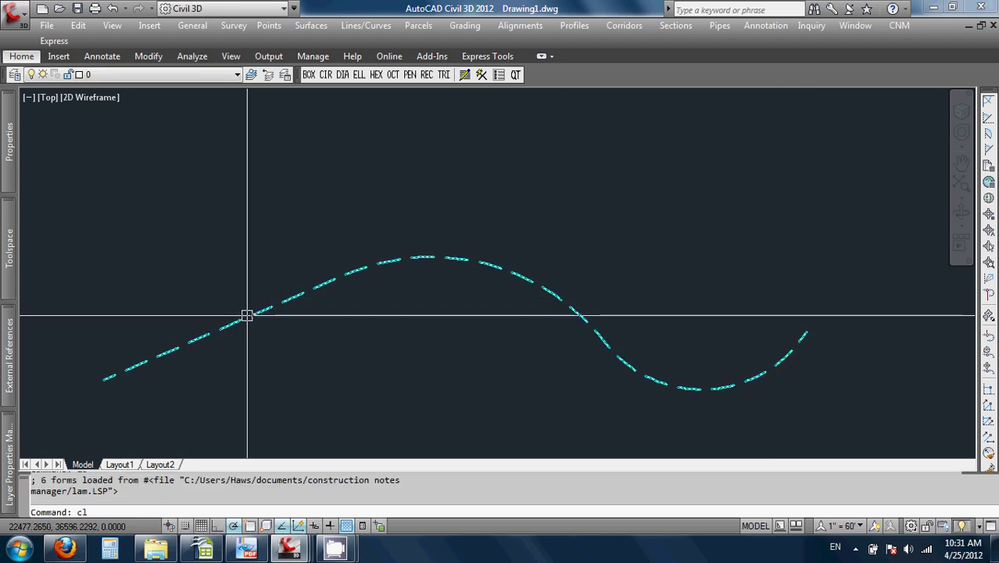
pyautogui.press('Return')
pyautogui.click(245, 313)
pyautogui.press('Return')
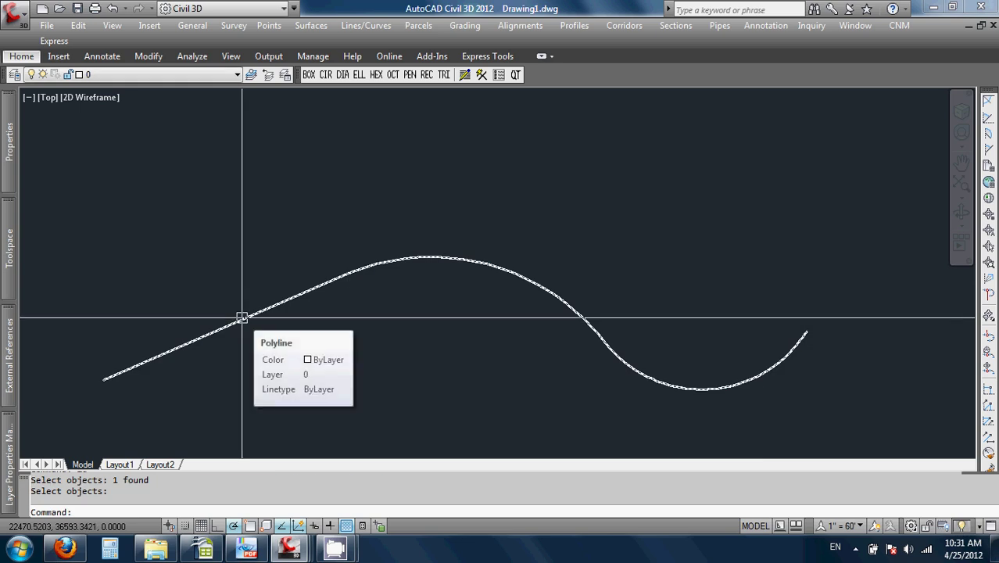
# Run TURN, choose a generated vehicle, and enter a name for it
pyautogui.write('turn')
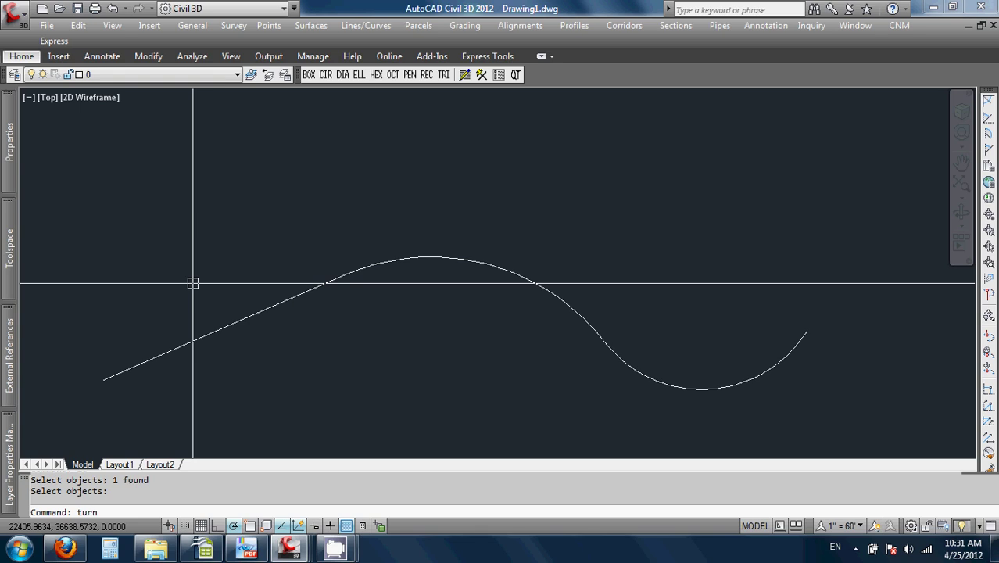
pyautogui.press('Return')
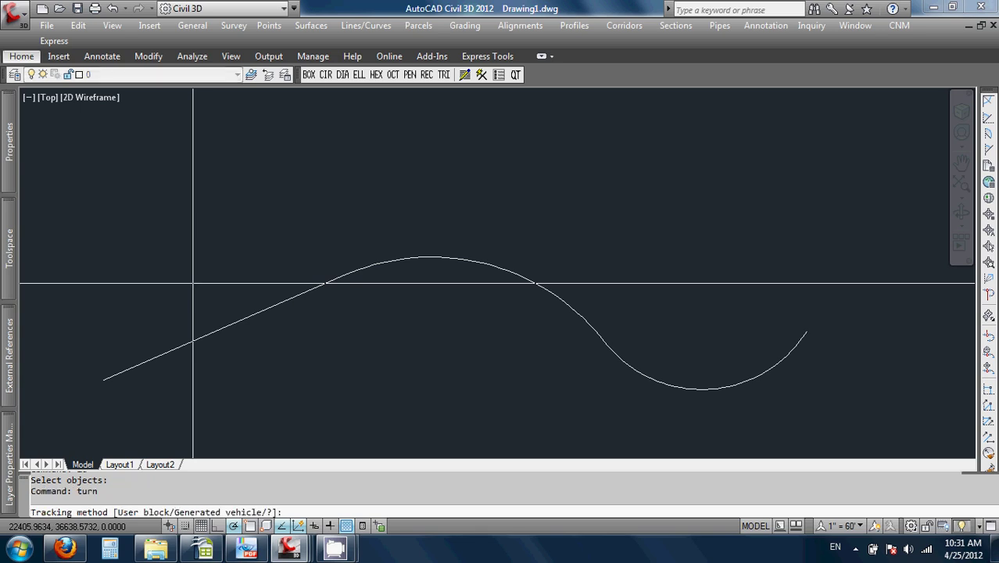
pyautogui.write('g')
pyautogui.press('Return')
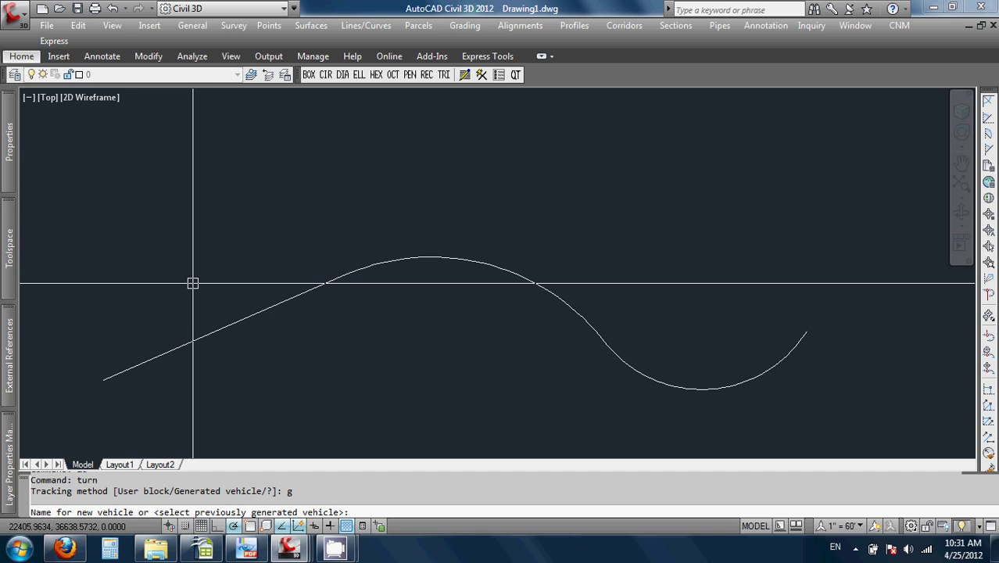
pyautogui.write('t')
pyautogui.press('BackSpace')
pyautogui.write('Tom')
pyautogui.press('Return')
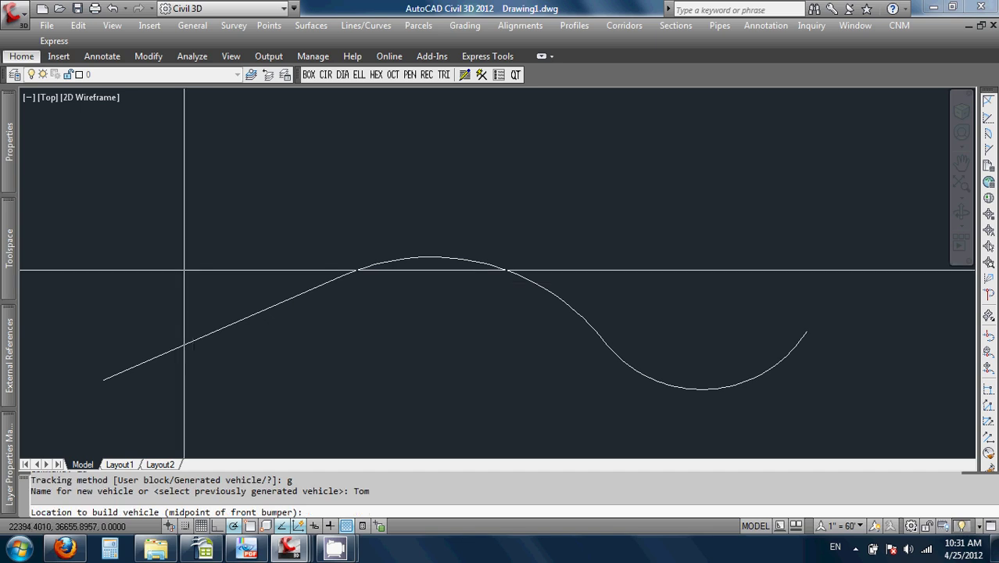
# Place the front bumper left of the curve with body length 26, half-width 4, overhang 4
pyautogui.click(174, 252)
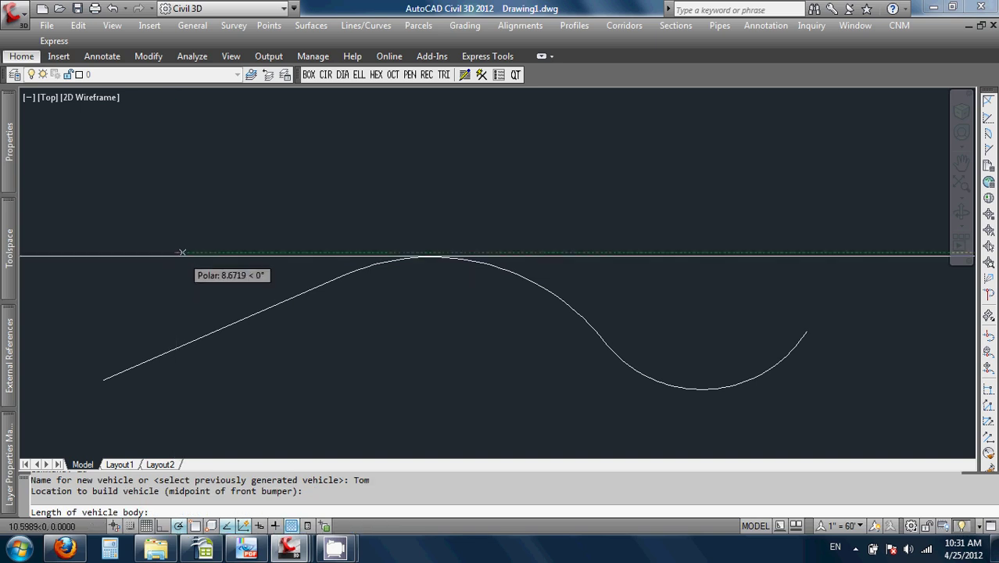
pyautogui.write('26')
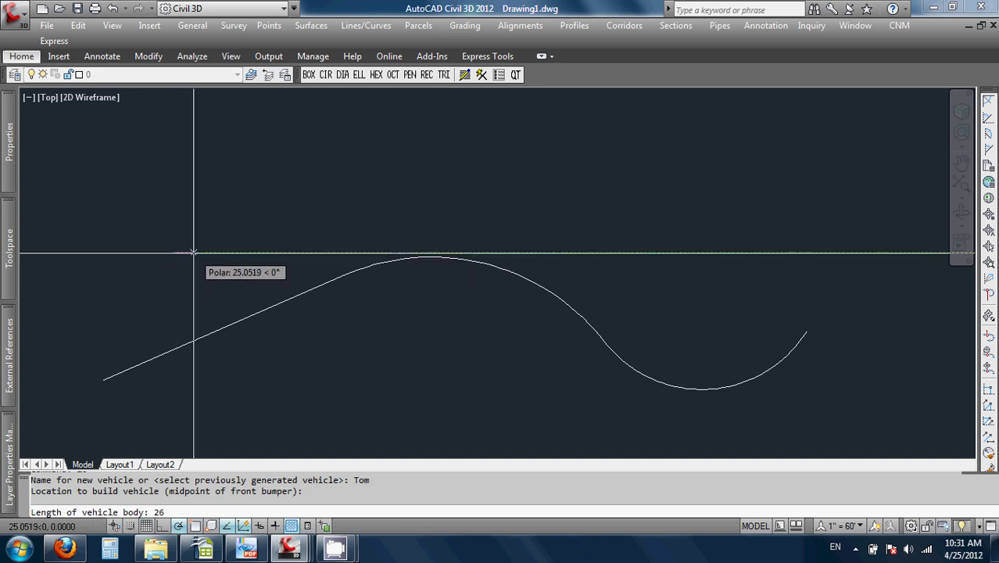
pyautogui.press('Return')
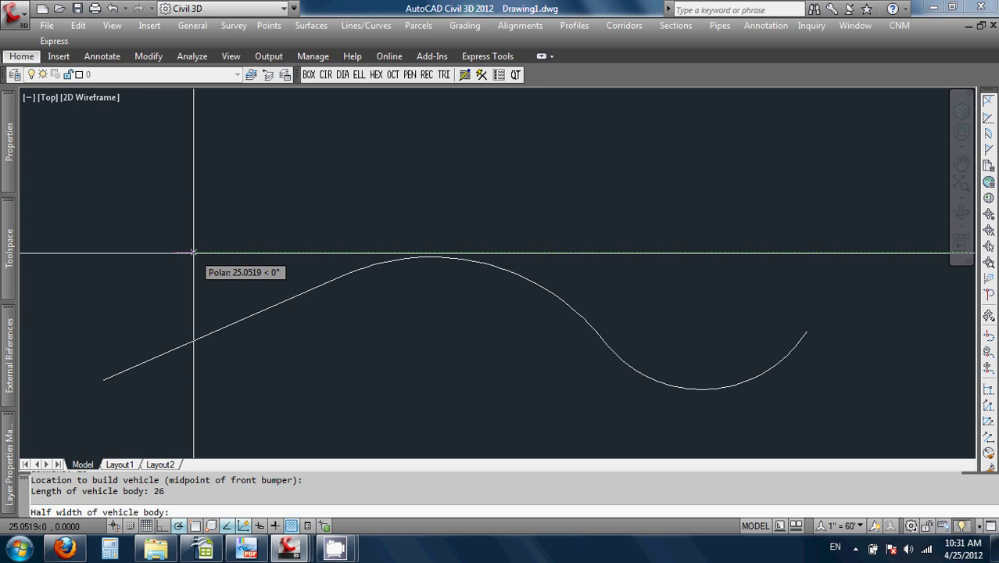
pyautogui.write('4')
pyautogui.press('Return')
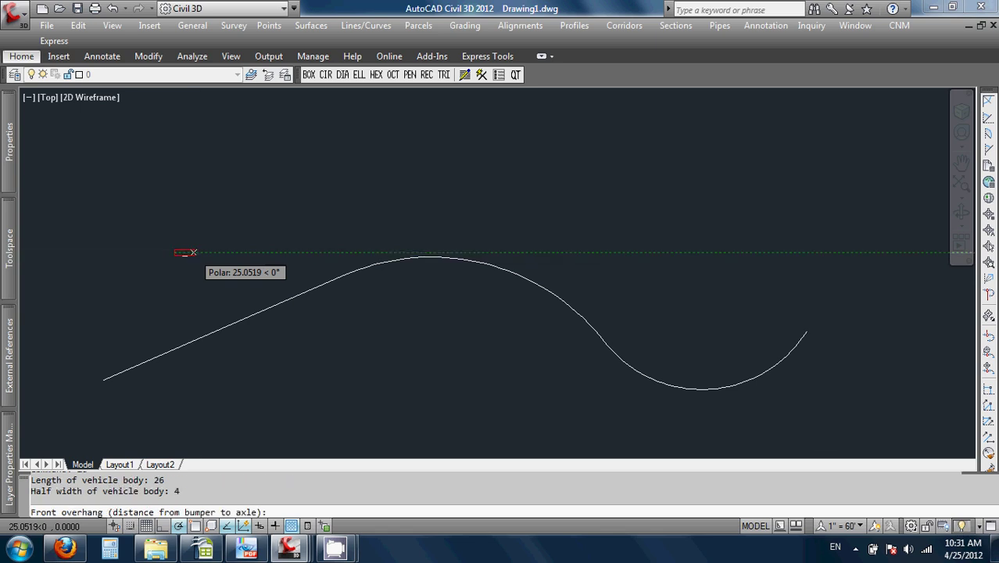
pyautogui.write('4')
pyautogui.press('Return')
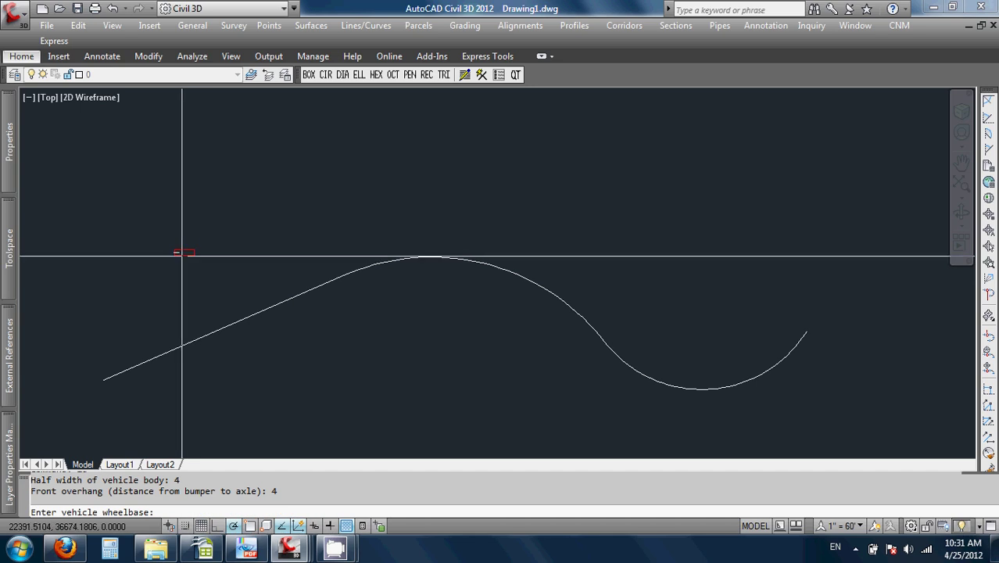
# Set wheelbase 18 and half axle width 3.5, and confirm the vehicle tows a trailer
pyautogui.scroll(10, 182, 256)
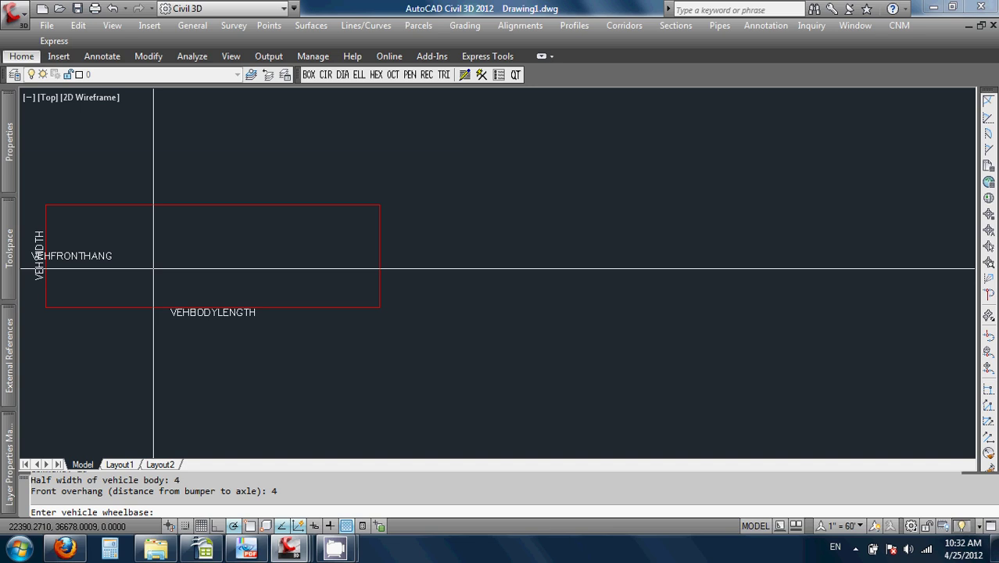
pyautogui.write('18')
pyautogui.press('Return')
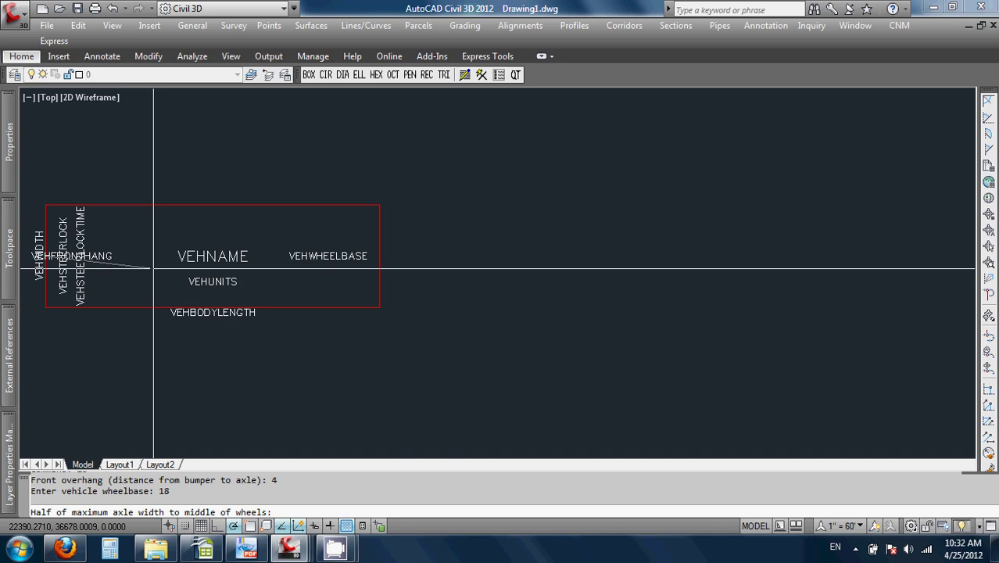
pyautogui.write('3.5')
pyautogui.press('Return')
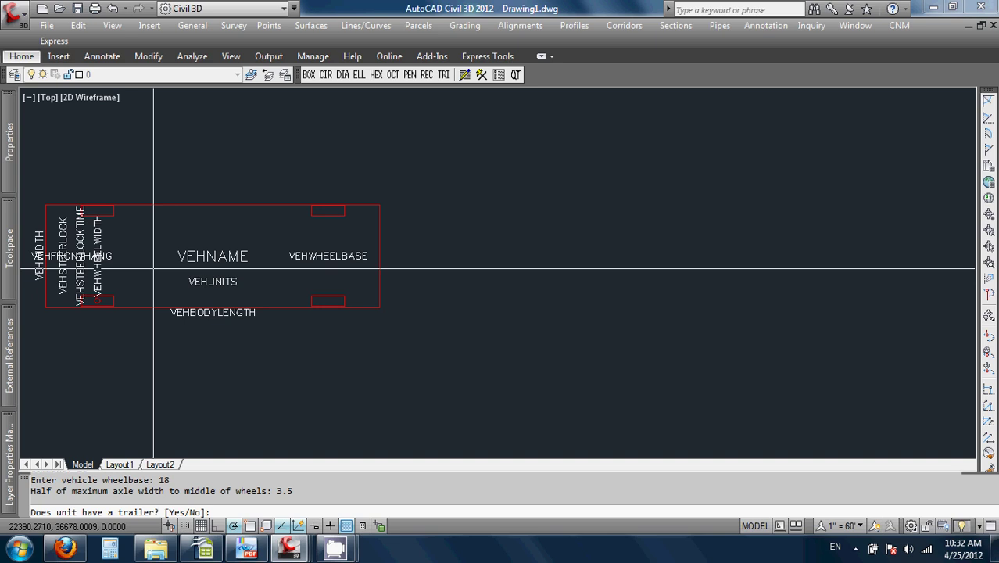
pyautogui.write('y')
pyautogui.press('Return')
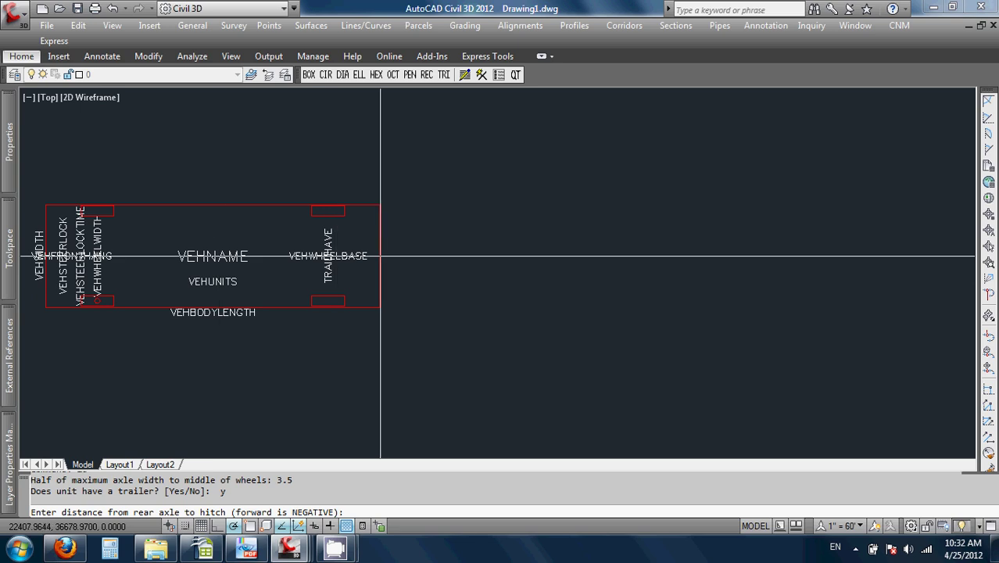
# Set rear-axle-to-hitch 2, name the trailer, hitch-to-axle 12, and trailer half axle width 3.5
pyautogui.write('2')
pyautogui.press('Return')
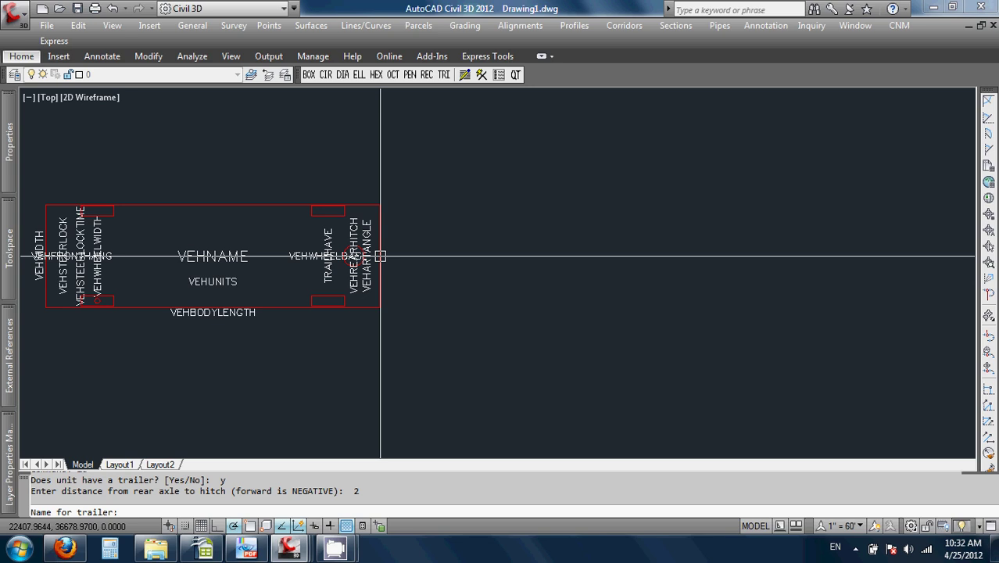
pyautogui.write('TomTrailer')
pyautogui.press('Return')
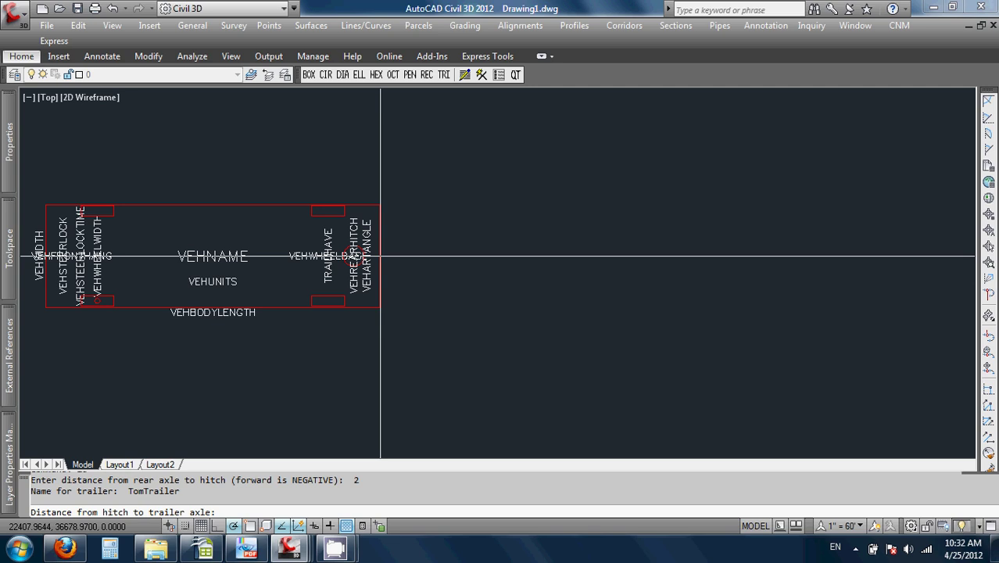
pyautogui.write('12')
pyautogui.press('Return')
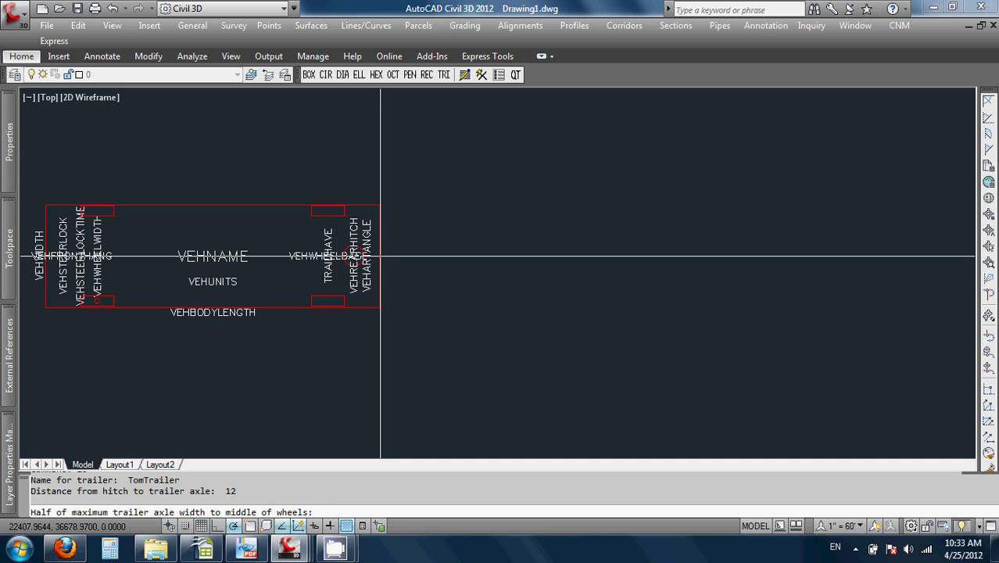
pyautogui.write('3.5')
pyautogui.press('Return')
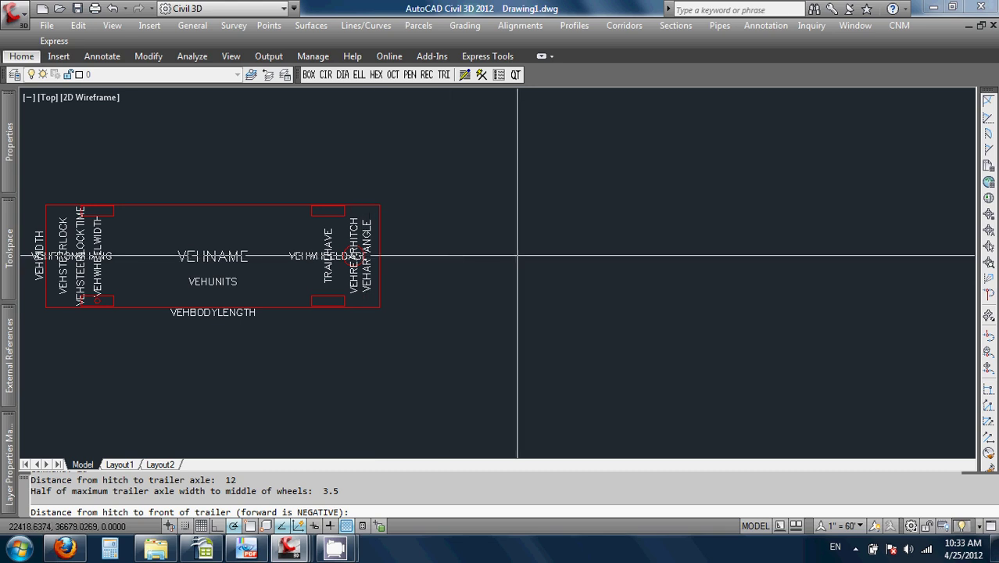
# Enter trailer hitch-to-front 8, overall length 20 and half-width 4 to build the vehicle
pyautogui.write('8')
pyautogui.press('Return')
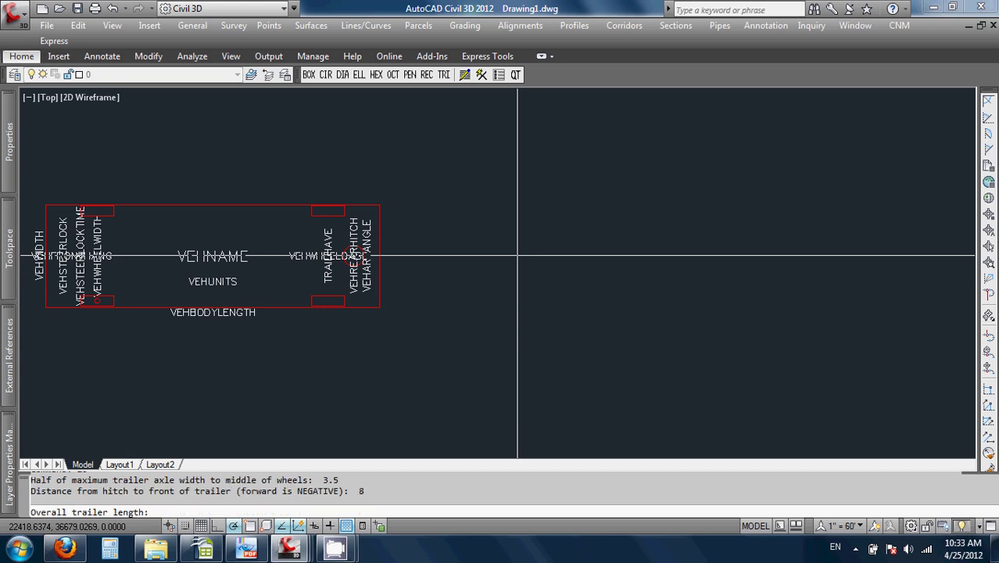
pyautogui.write('20')
pyautogui.press('Return')
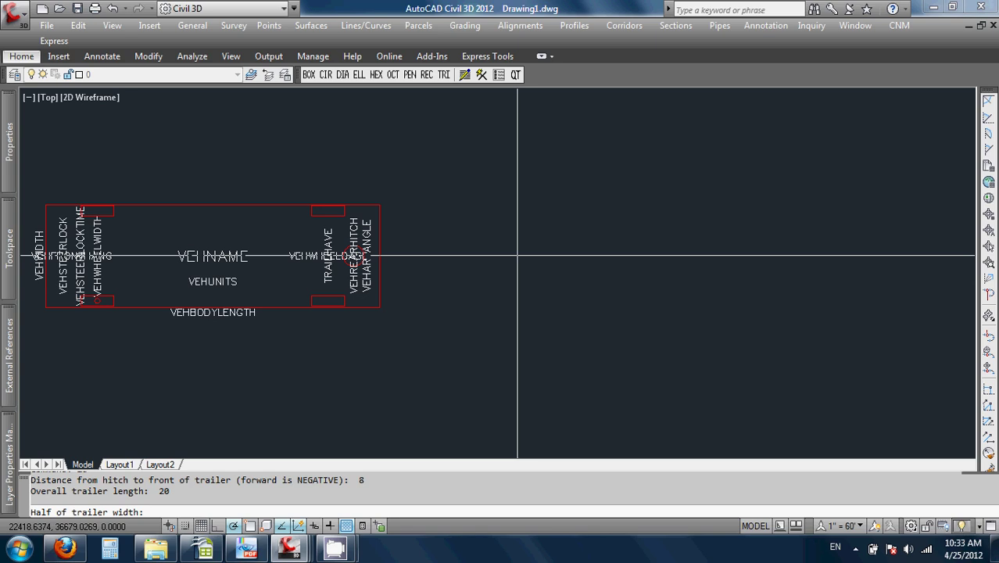
pyautogui.write('4')
pyautogui.press('Return')
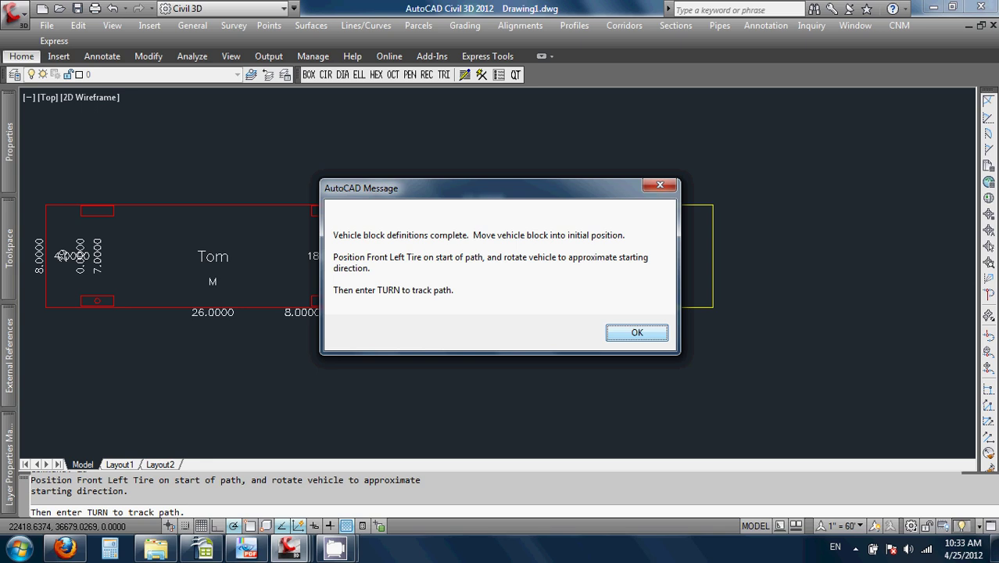
# Dismiss the completion message and window-select the vehicle blocks for MOVE
pyautogui.click(609, 330)
pyautogui.scroll(-2, 484, 265)
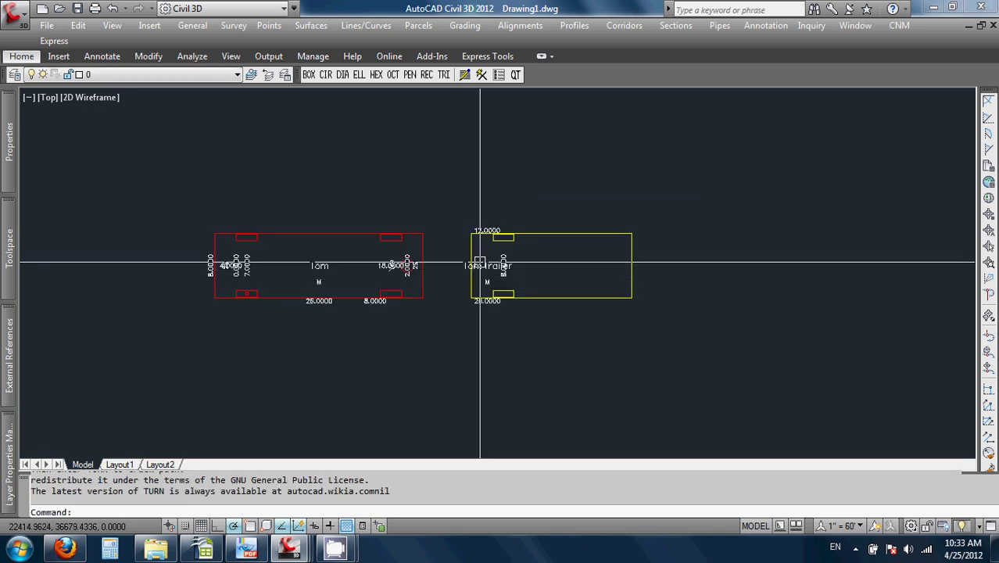
pyautogui.scroll(1, 479, 265)
pyautogui.scroll(-3, 480, 264)
pyautogui.scroll(-4, 480, 261)
pyautogui.write('m')
pyautogui.press('Return')
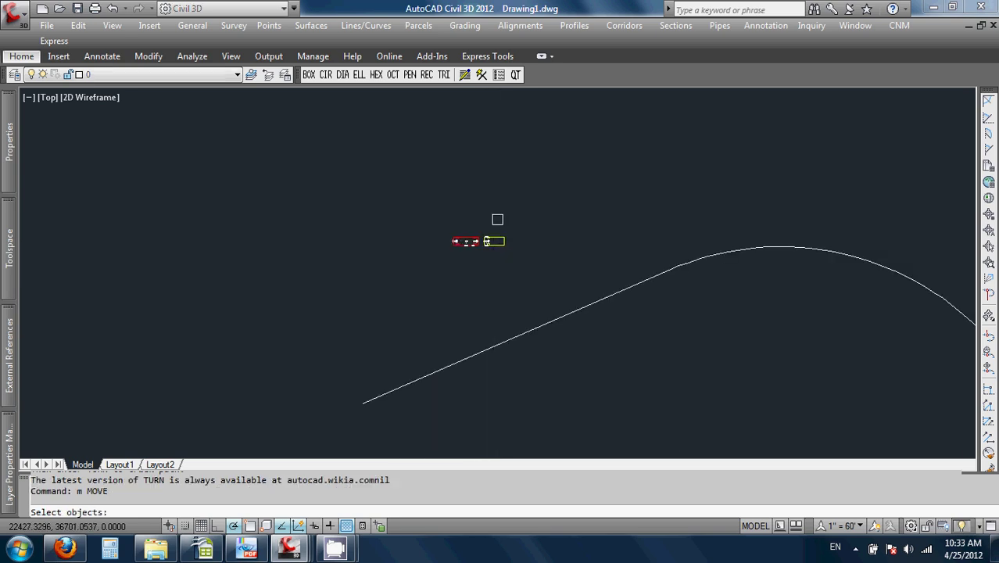
pyautogui.click(497, 220)
pyautogui.click(448, 255)
pyautogui.press('Return')
# Move the vehicle from a tire centre to the polyline's starting endpoint
pyautogui.scroll(5, 459, 244)
pyautogui.scroll(6, 449, 234)
pyautogui.write('cen')
pyautogui.press('Return')
pyautogui.click(453, 253)
pyautogui.scroll(-5, 453, 262)
pyautogui.scroll(-3, 501, 261)
pyautogui.write('endp')
pyautogui.press('Return')
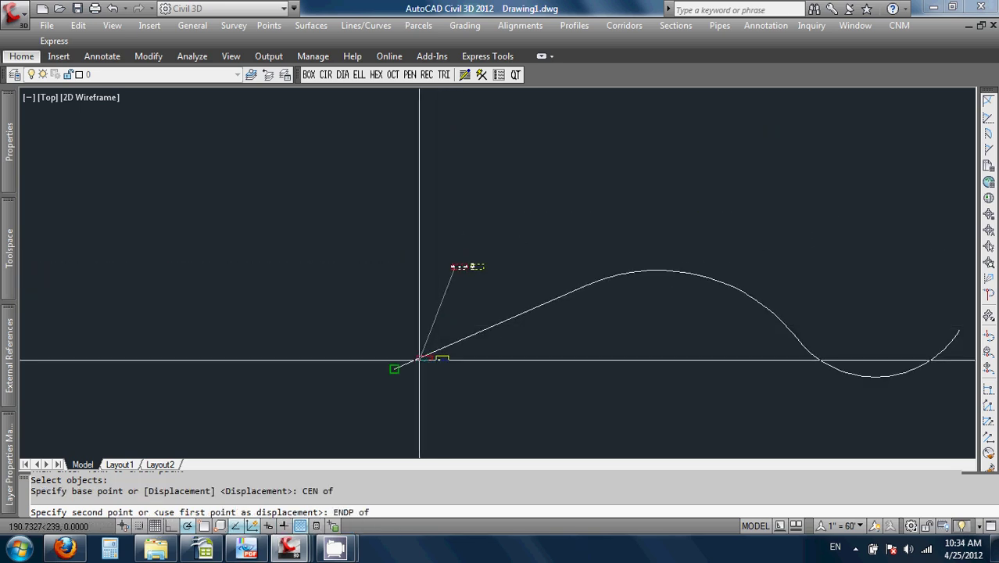
pyautogui.click(420, 360)
pyautogui.scroll(5, 386, 356)
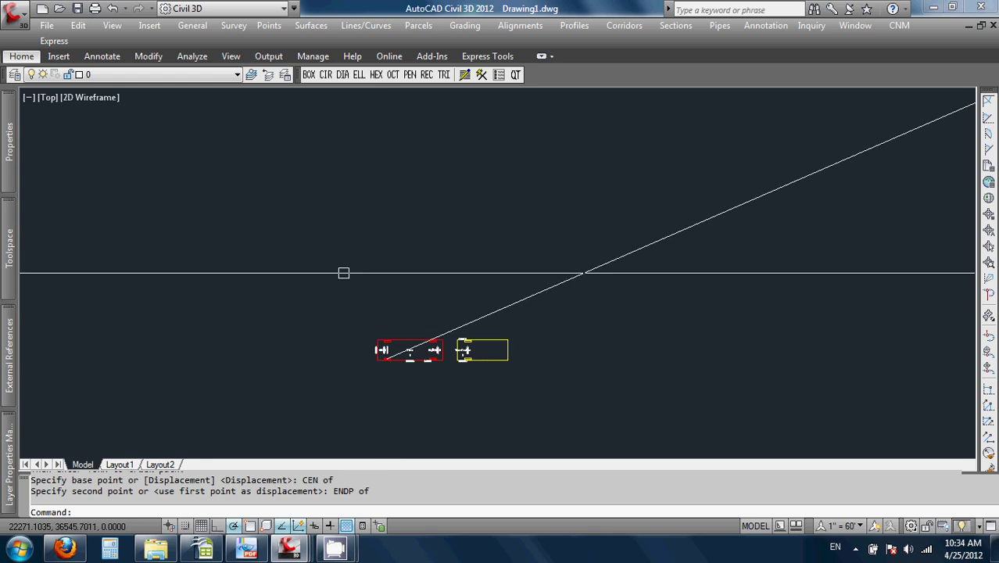
# Select the truck and trailer blocks for rotation with ROTATE
pyautogui.write('ro')
pyautogui.press('Return')
pyautogui.click(352, 314)
pyautogui.click(525, 373)
pyautogui.press('Return')
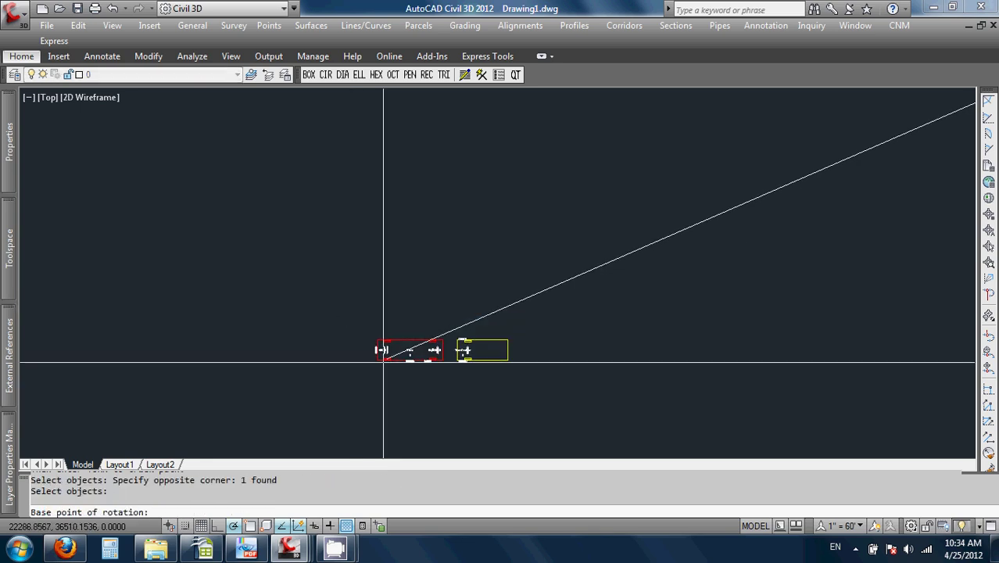
# Rotate the vehicle about the path's start endpoint to line up with the first straight leg
pyautogui.write('endp')
pyautogui.press('Return')
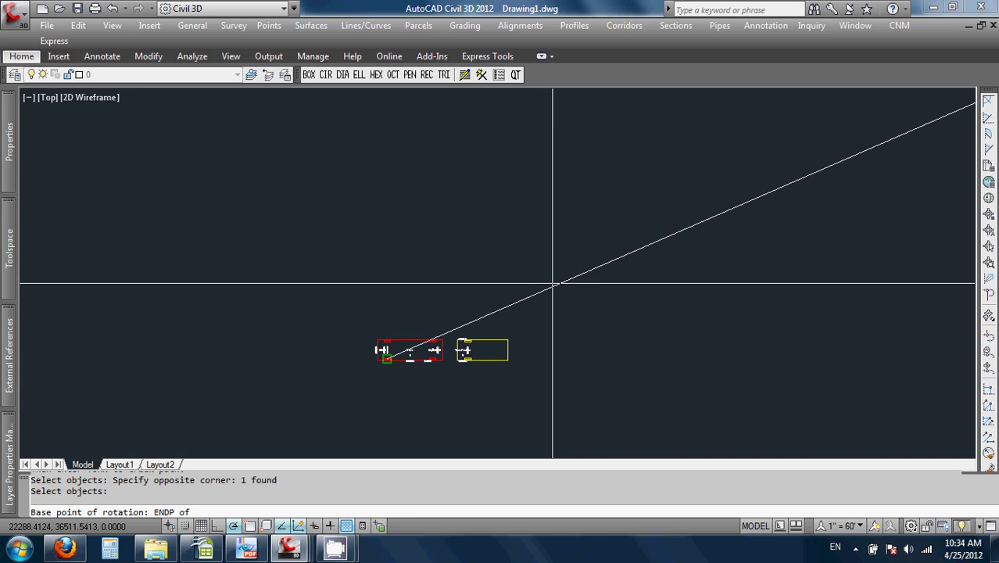
pyautogui.click(554, 284)
pyautogui.click(526, 351)
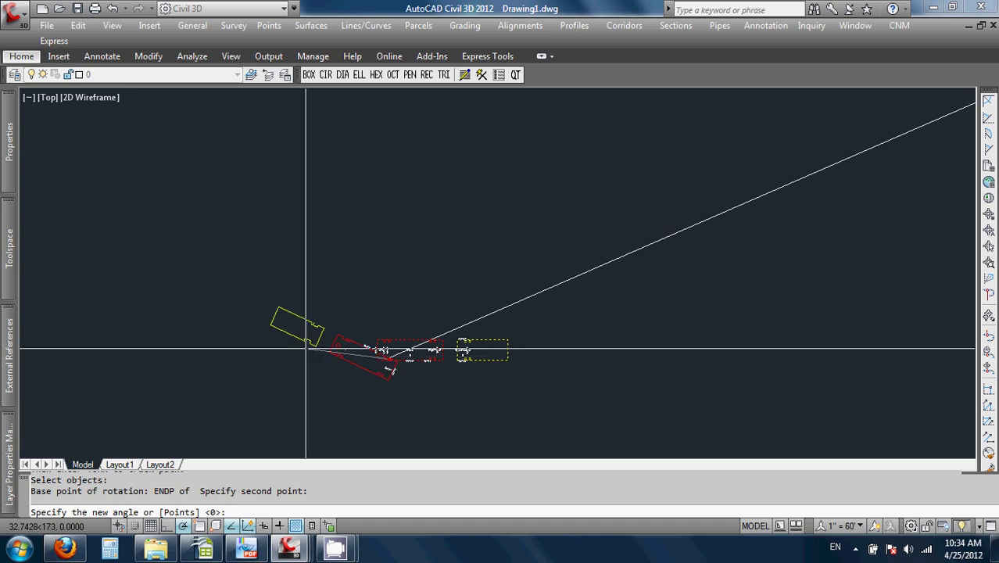
pyautogui.click(302, 334)
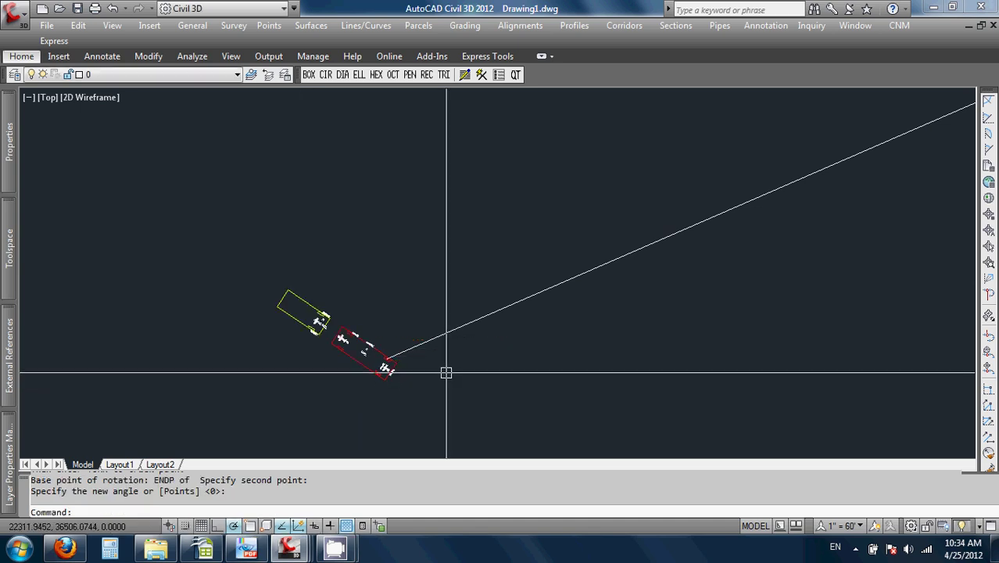
pyautogui.scroll(-4, 445, 369)
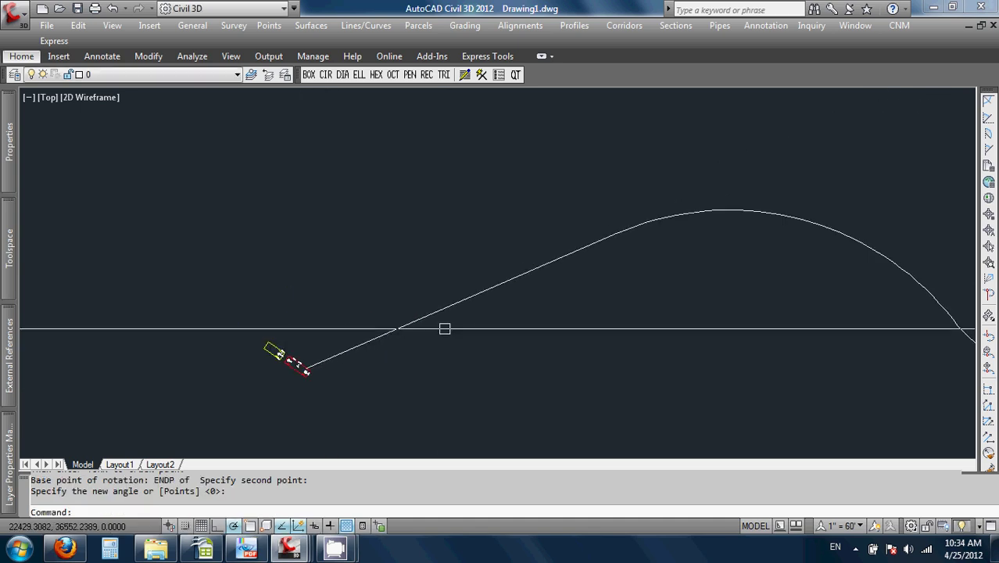
pyautogui.moveTo(445, 329); pyautogui.dragTo(342, 317, button='middle')
pyautogui.scroll(-4, 461, 317)
pyautogui.scroll(3, 455, 312)
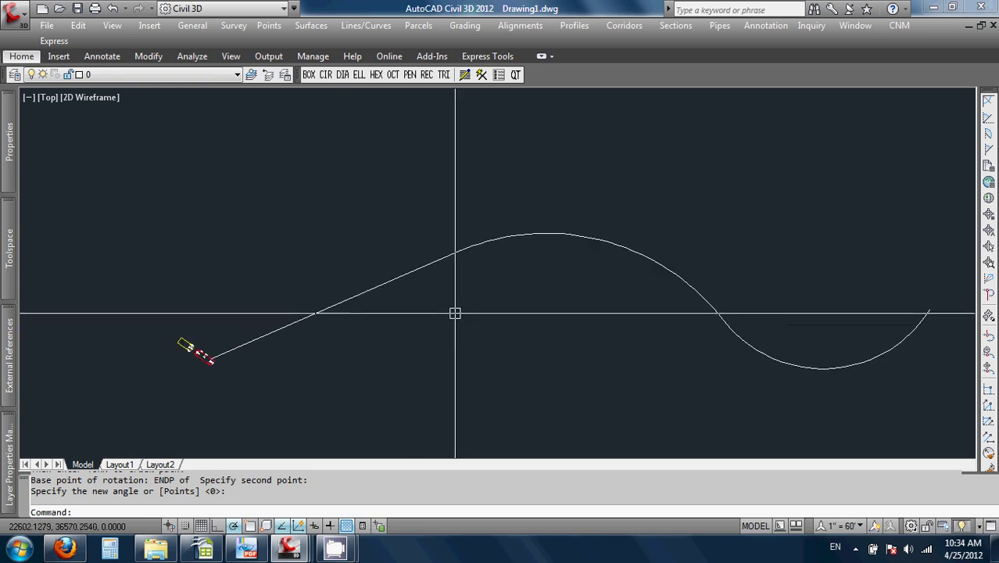
pyautogui.scroll(1, 424, 310)
pyautogui.scroll(-1, 380, 301)
# Start TURN tracking with a generated vehicle under the default vehicle name
pyautogui.write('urn')
pyautogui.press('Return')
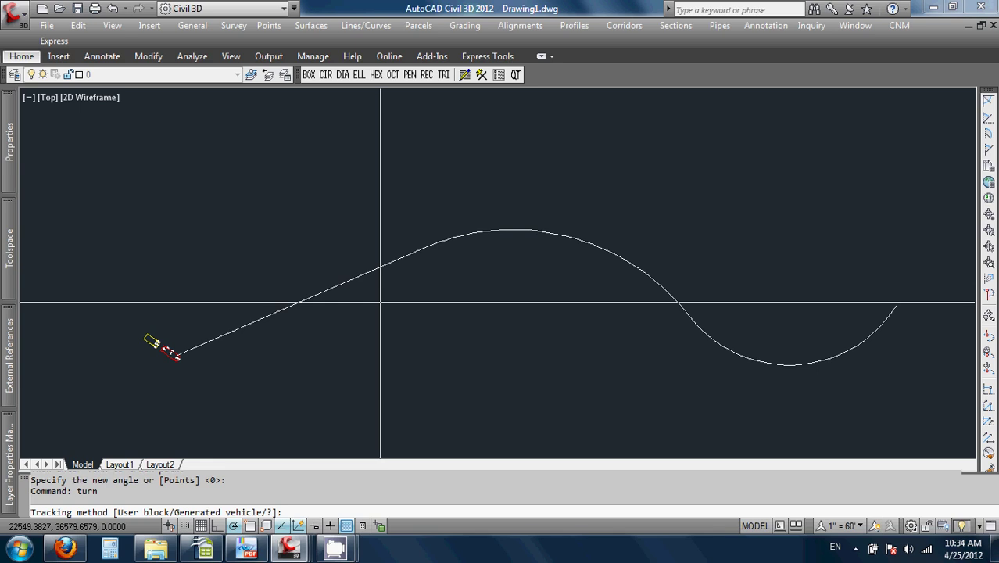
pyautogui.write('g')
pyautogui.press('Return')
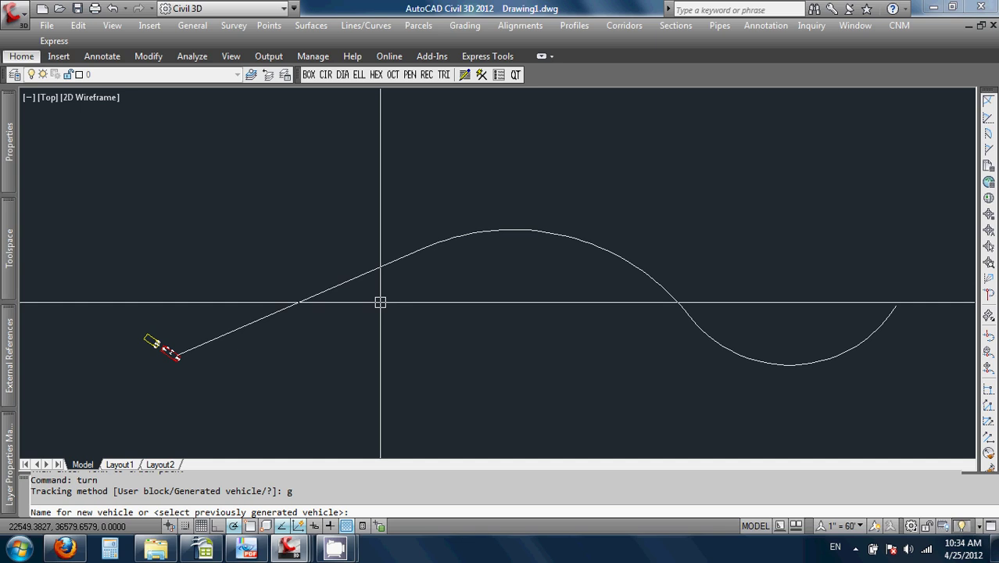
pyautogui.press('Return')
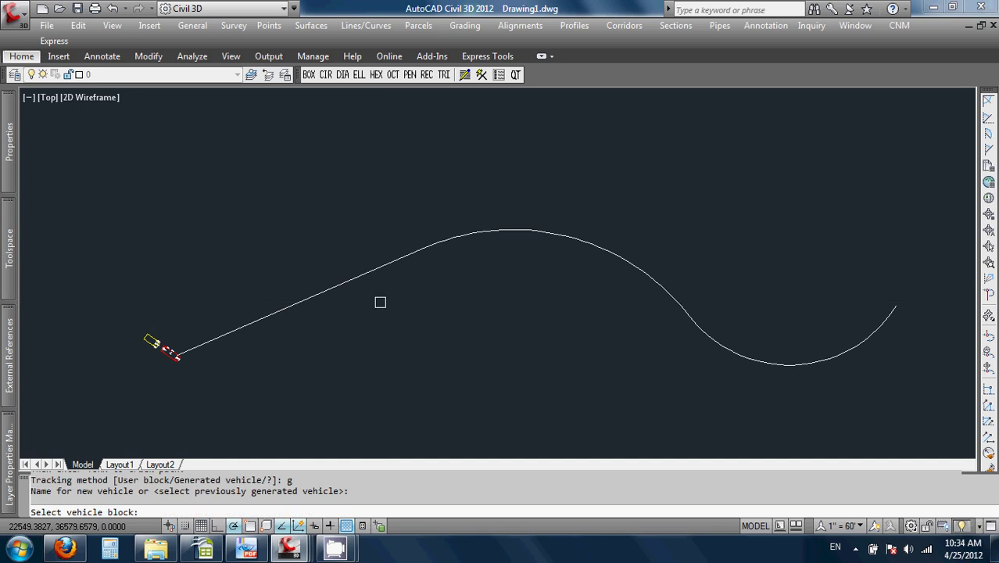
# Track the red truck from the polyline's start with 1.8 step distance and 50 skipped steps
pyautogui.scroll(5, 170, 350)
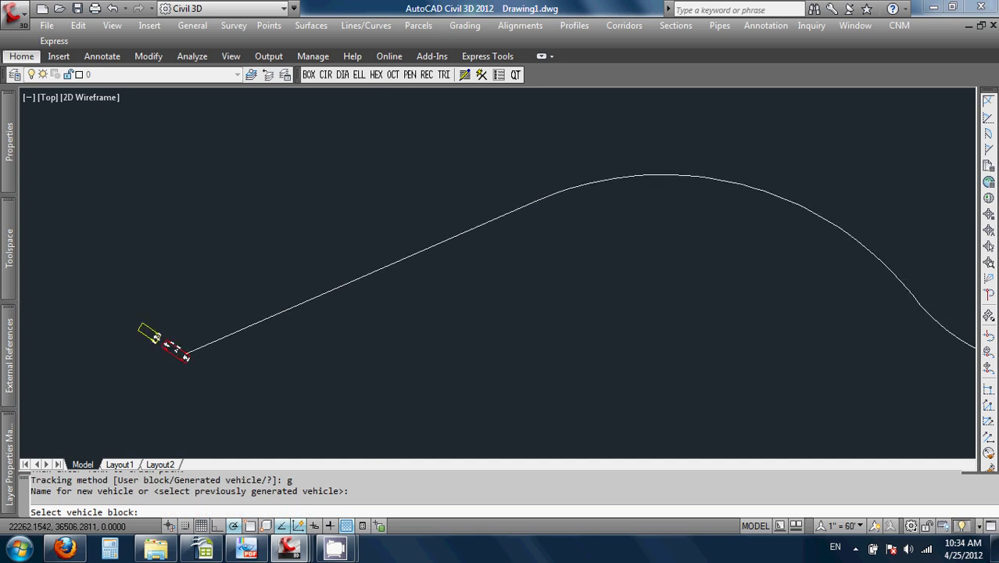
pyautogui.click(215, 358)
pyautogui.scroll(-2, 215, 358)
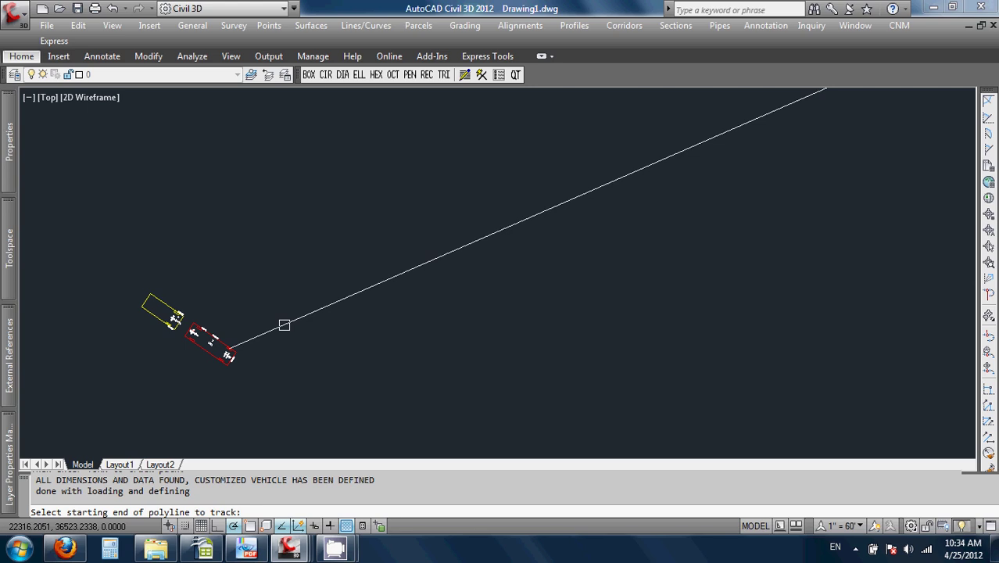
pyautogui.click(283, 324)
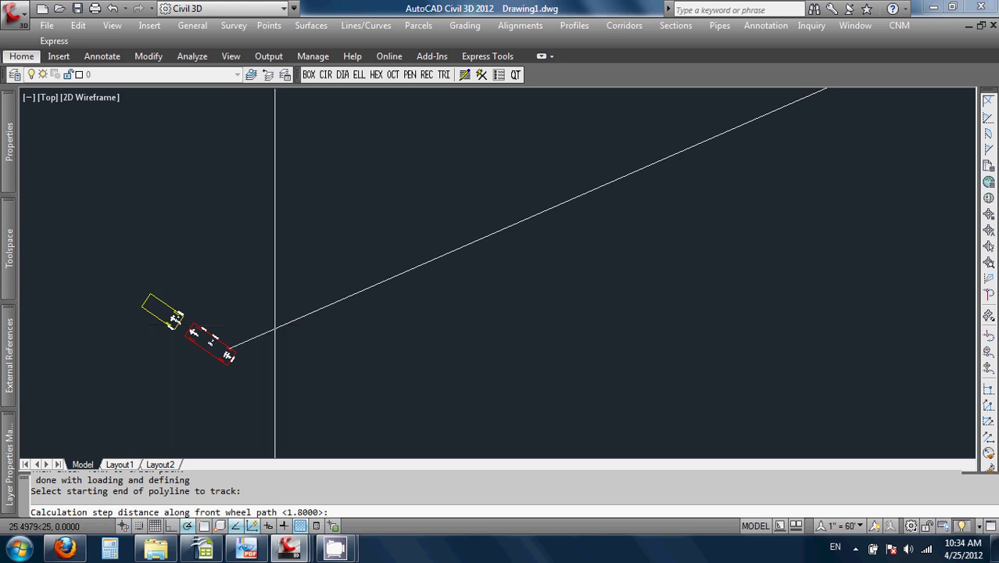
pyautogui.scroll(-3, 258, 323)
pyautogui.scroll(2, 332, 323)
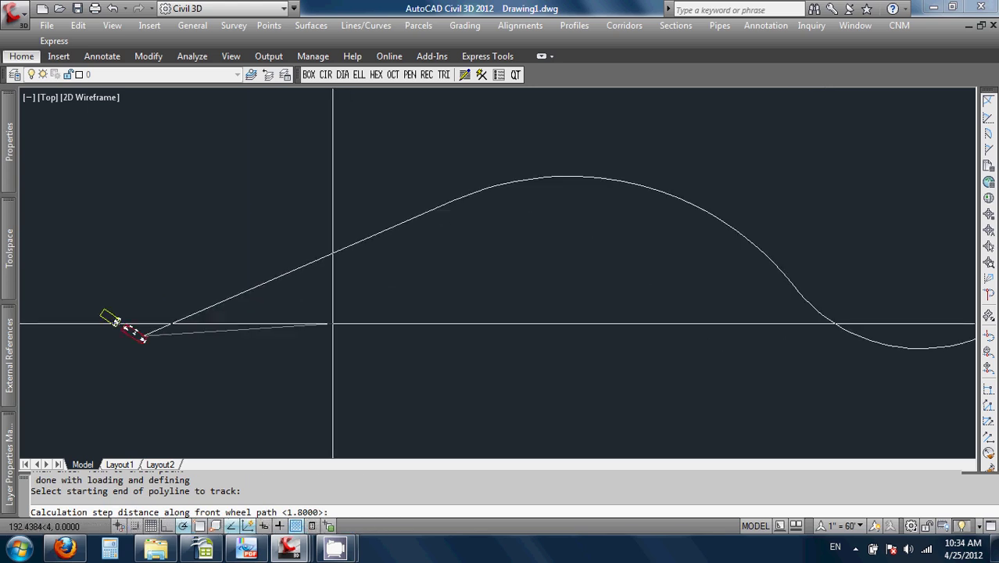
pyautogui.scroll(-3, 334, 322)
pyautogui.press('Return')
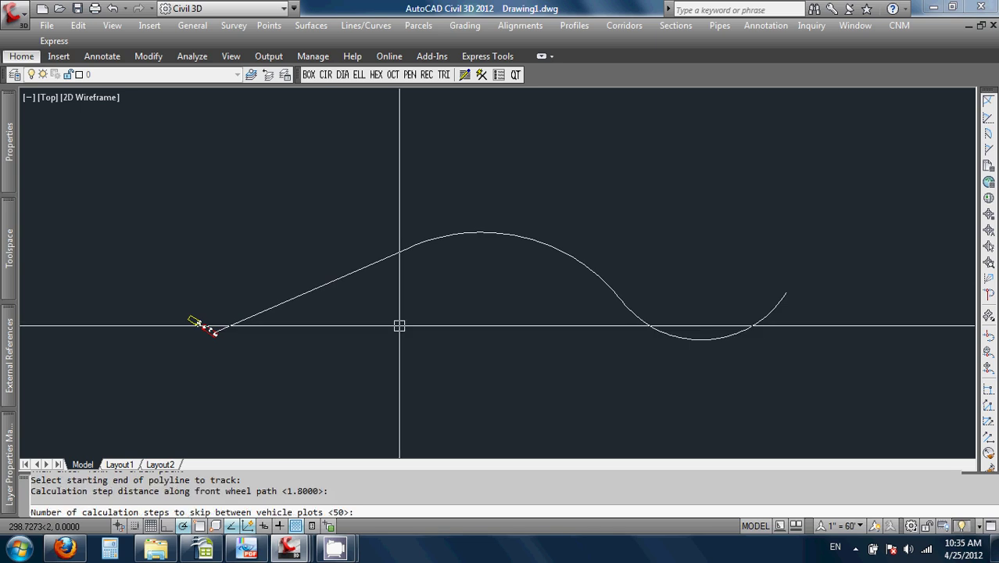
pyautogui.press('Return')
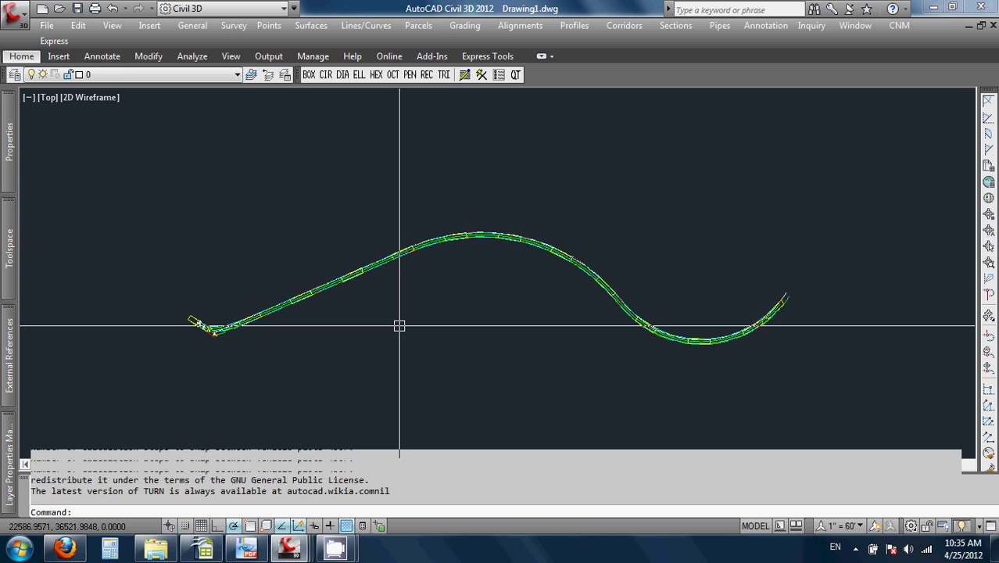
pyautogui.scroll(7, 207, 332)
pyautogui.scroll(-2, 221, 311)
pyautogui.scroll(-3, 332, 289)
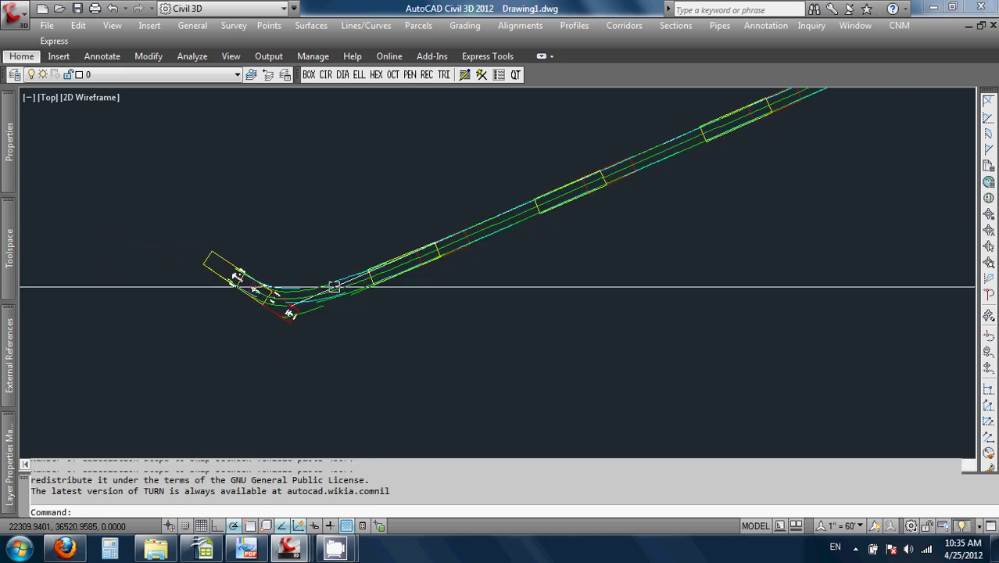
pyautogui.scroll(-3, 412, 239)
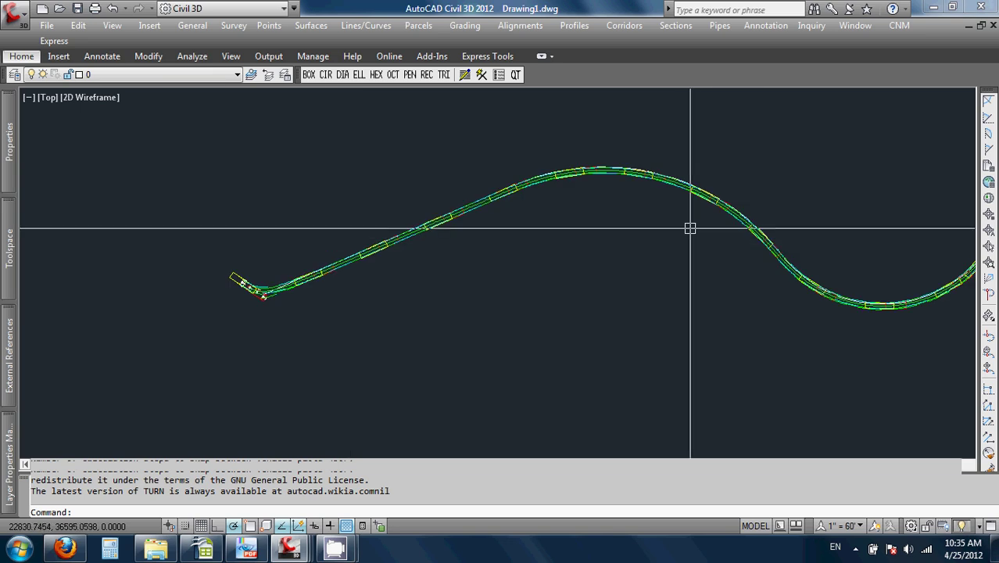
pyautogui.scroll(-3, 727, 250)
pyautogui.scroll(6, 738, 253)
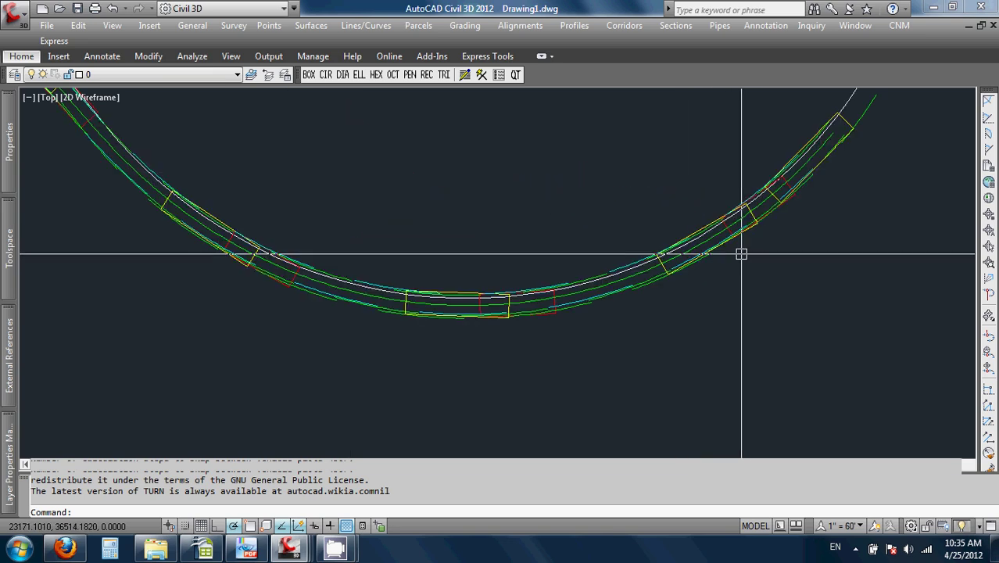
pyautogui.scroll(-5, 504, 235)
pyautogui.moveTo(432, 248); pyautogui.dragTo(497, 273, button='middle')
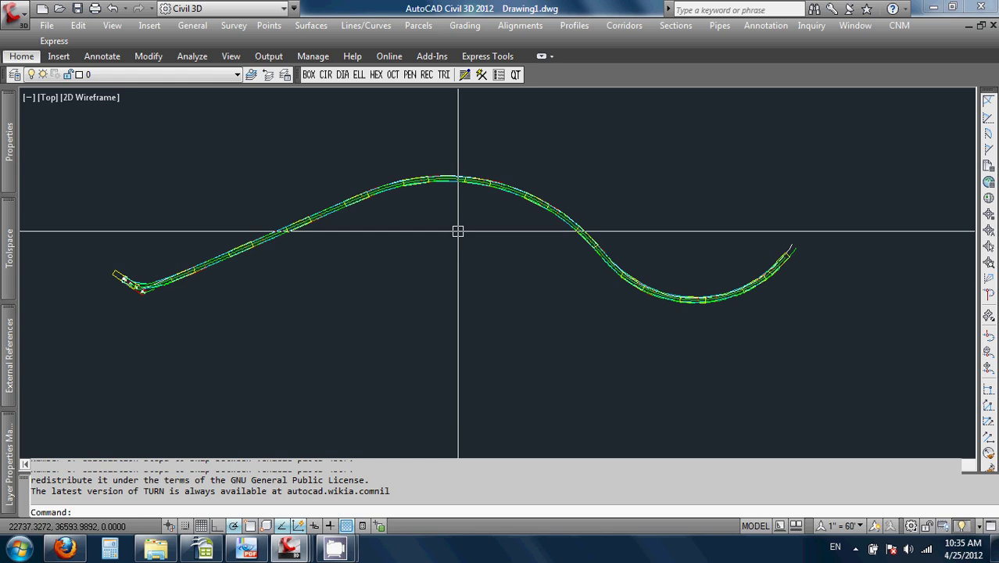
pyautogui.scroll(-2, 457, 231)
pyautogui.scroll(5, 457, 231)
pyautogui.scroll(-1, 457, 232)
pyautogui.scroll(-2, 458, 232)
pyautogui.scroll(-4, 457, 231)
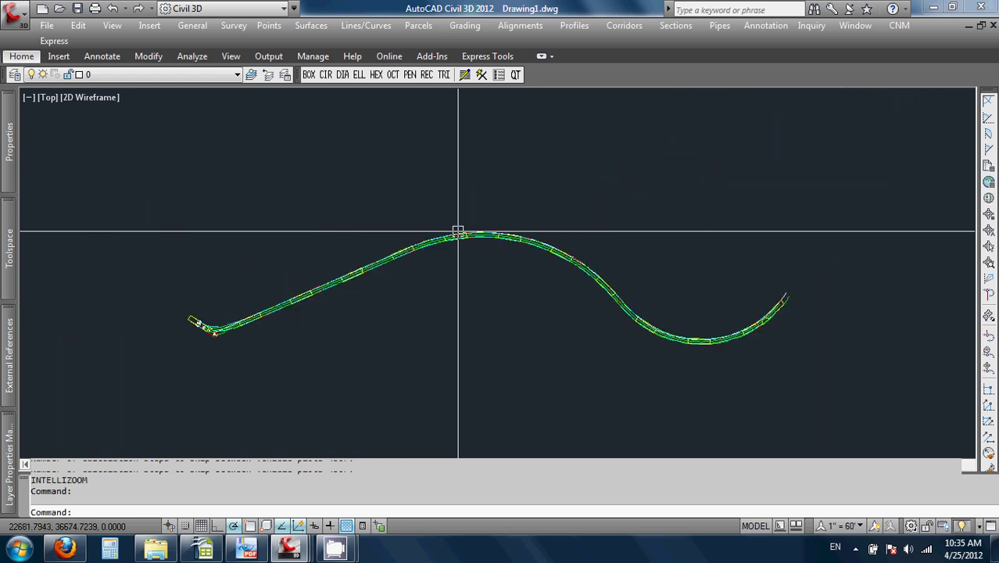
# Erase the old swept path and rerun TURN with a generated vehicle, default name
pyautogui.hotkey('ctrl', 'shift', 'a')
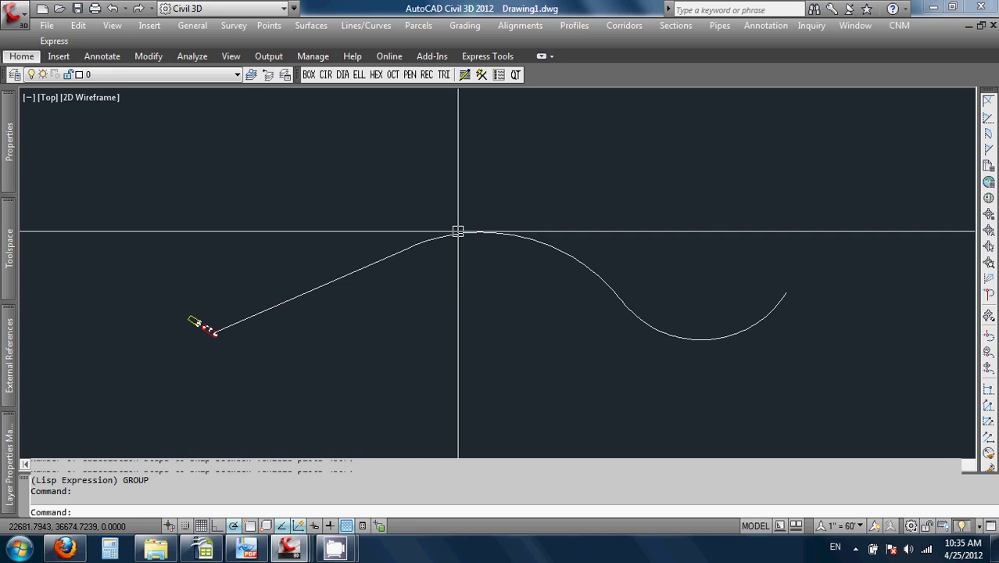
pyautogui.write('turn')
pyautogui.press('Return')
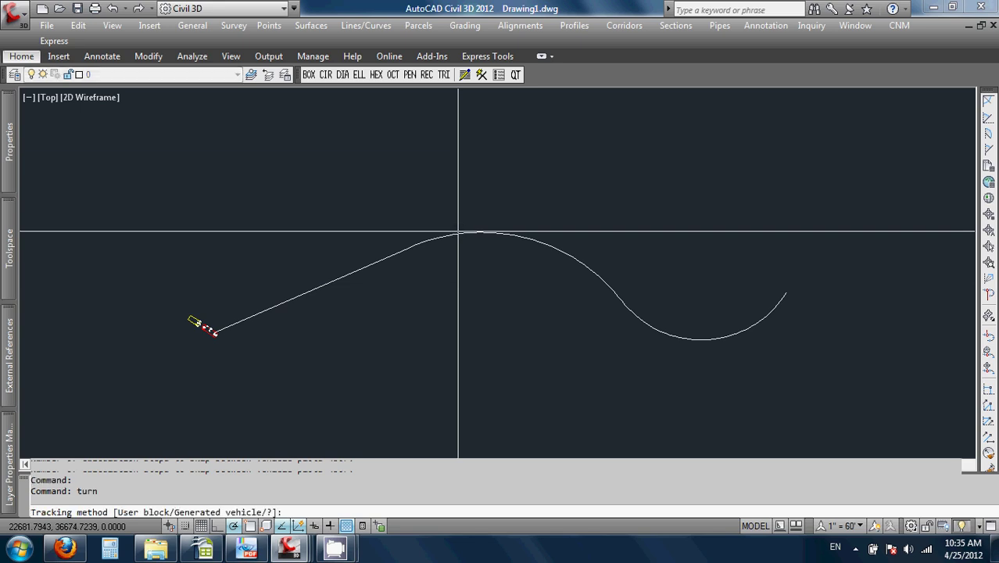
pyautogui.write('g')
pyautogui.press('Return')
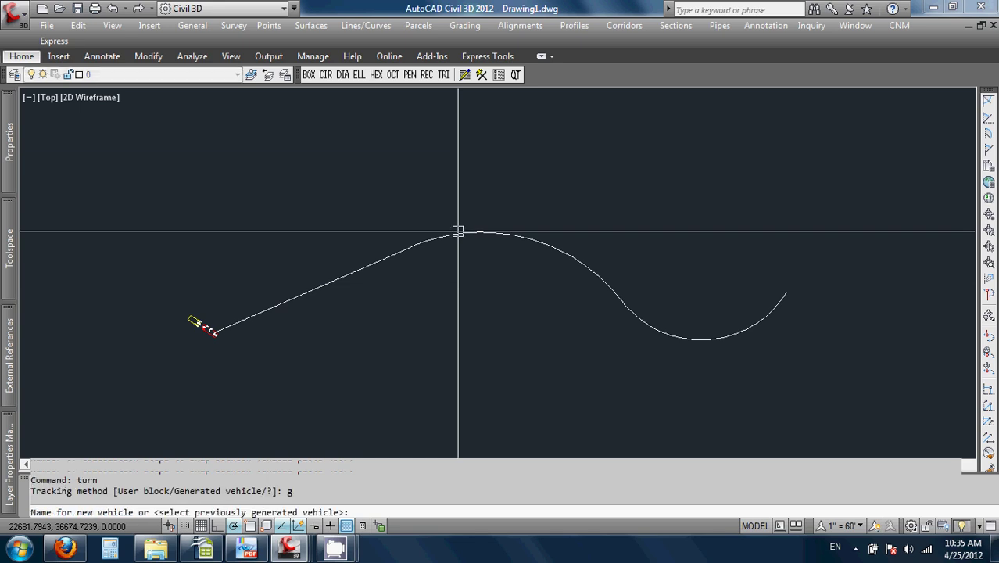
pyautogui.press('Return')
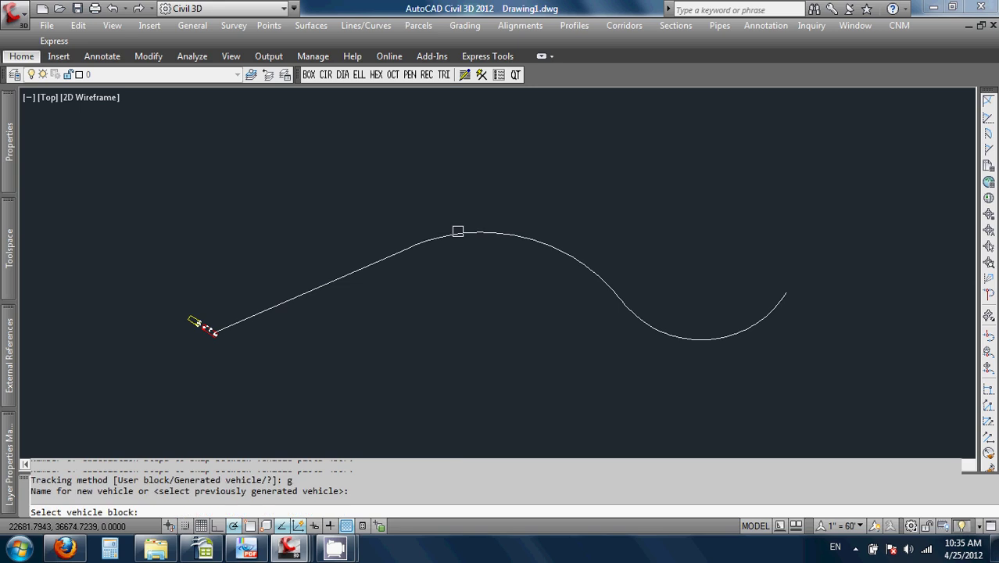
# Track the vehicle from the polyline start with 1.8 step distance and 5 skipped steps
pyautogui.click(199, 324)
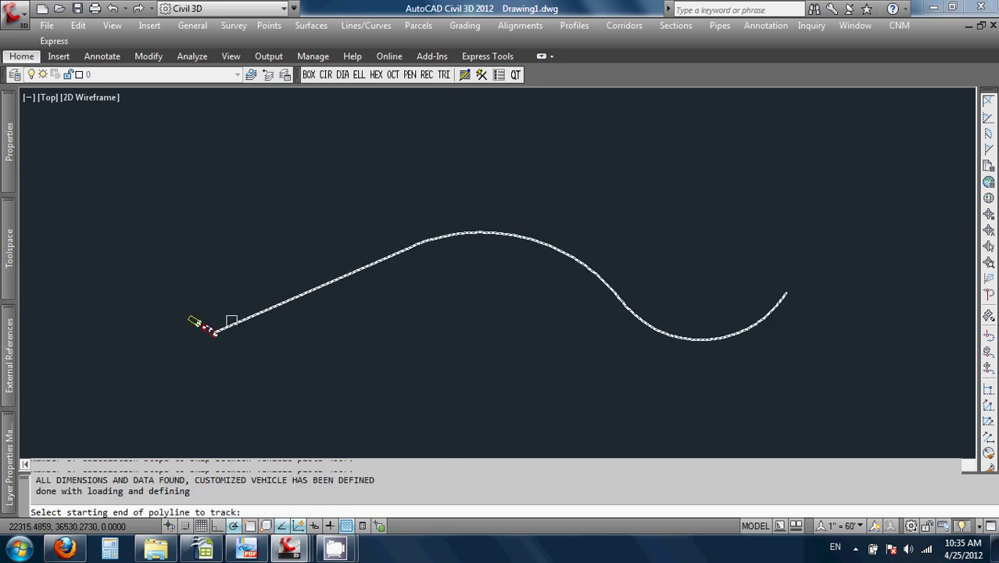
pyautogui.click(234, 323)
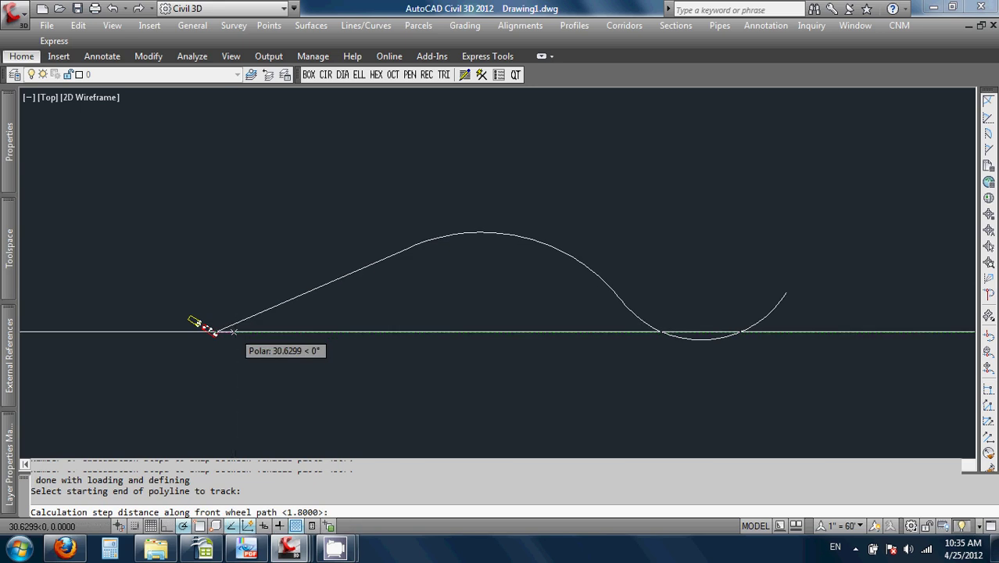
pyautogui.press('Return')
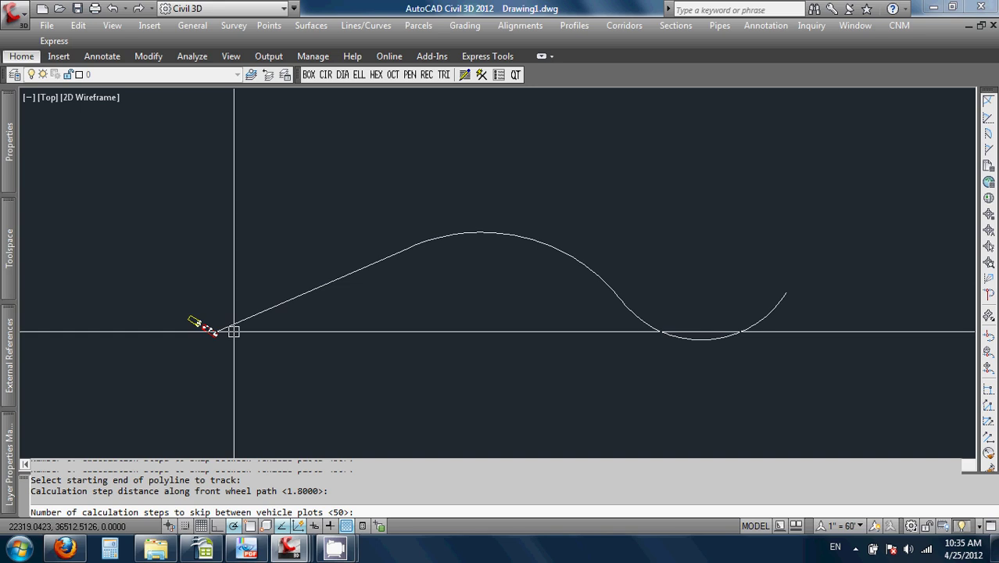
pyautogui.write('5')
pyautogui.press('Return')
pyautogui.scroll(5, 233, 332)
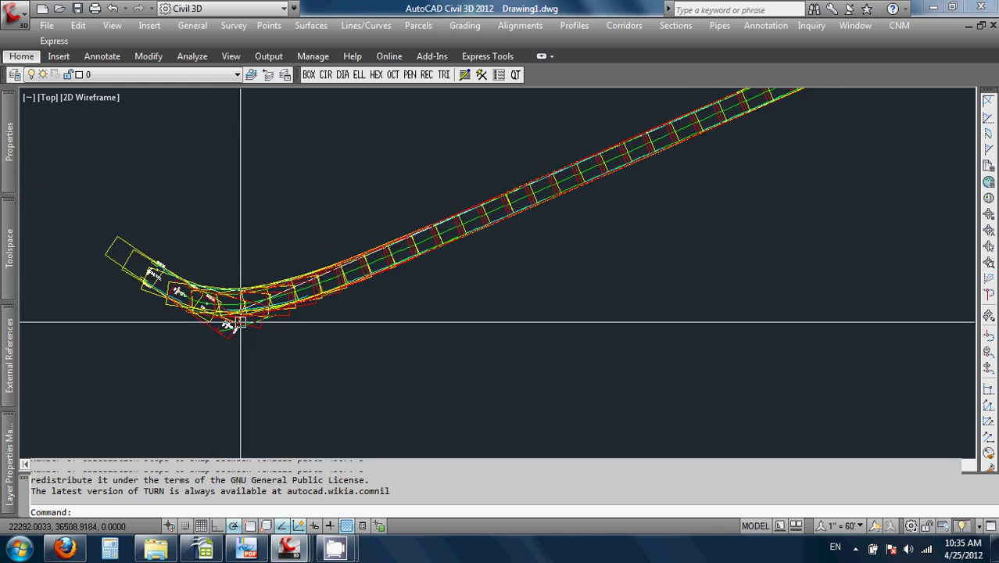
pyautogui.scroll(4, 128, 282)
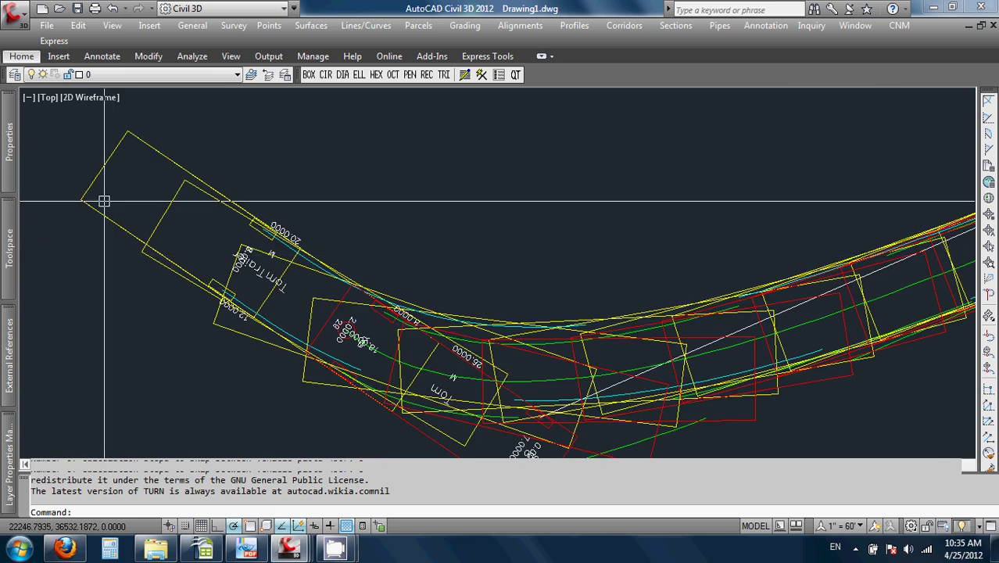
pyautogui.scroll(-2, 185, 275)
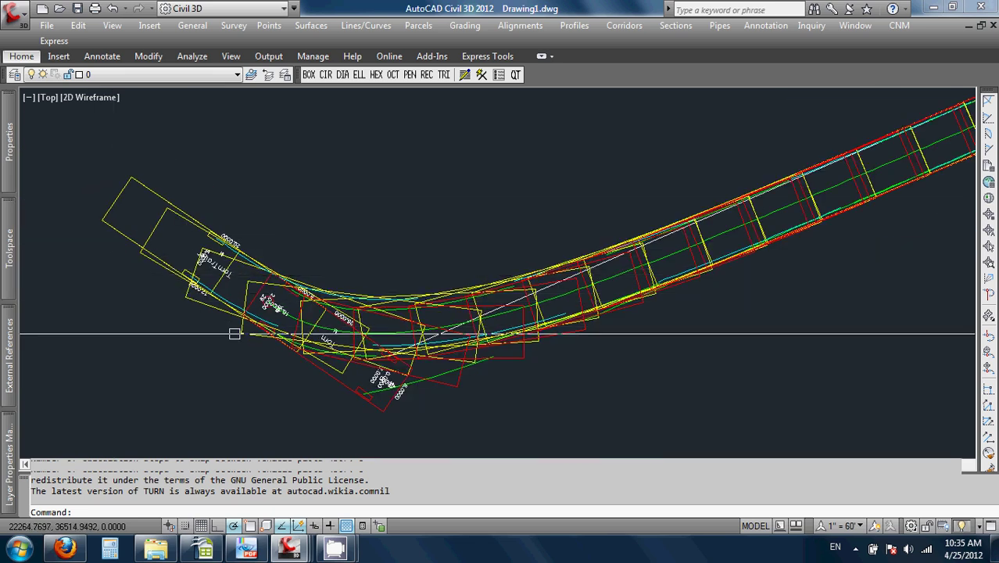
pyautogui.scroll(-3, 261, 347)
pyautogui.moveTo(531, 275); pyautogui.dragTo(307, 336, button='middle')
pyautogui.moveTo(664, 238); pyautogui.dragTo(397, 205, button='middle')
pyautogui.scroll(4, 592, 189)
pyautogui.scroll(3, 592, 189)
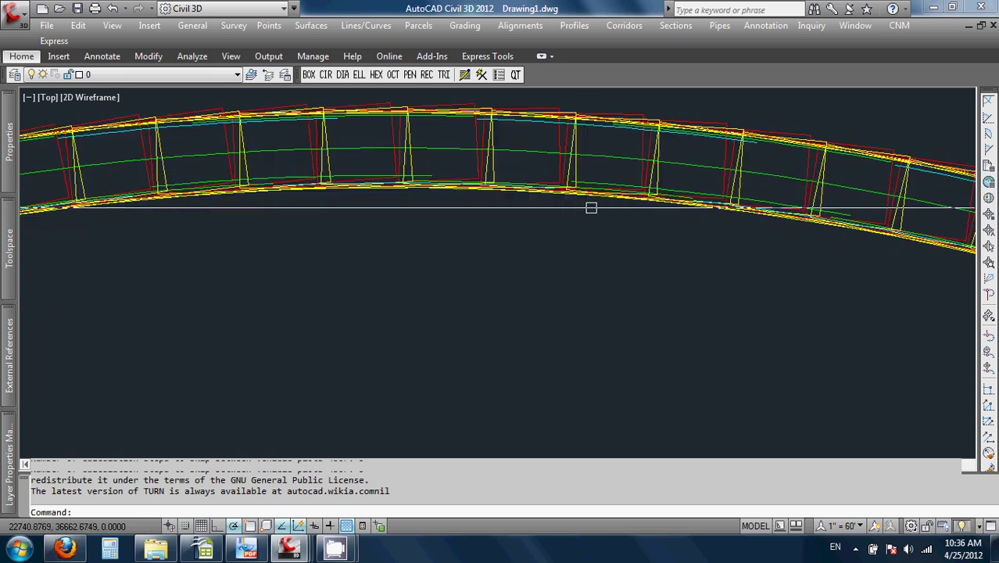
pyautogui.scroll(-6, 583, 207)
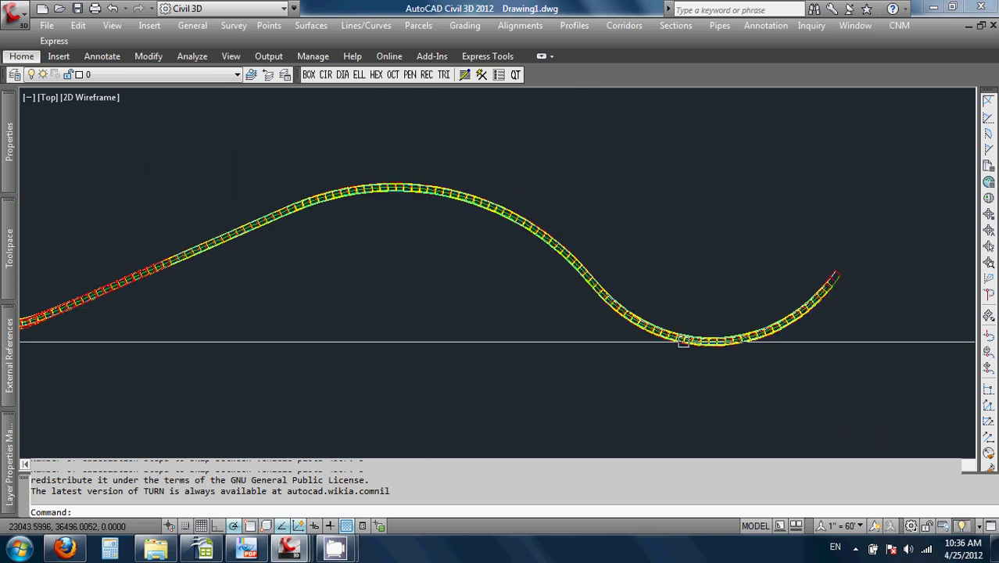
pyautogui.scroll(6, 686, 339)
pyautogui.scroll(-6, 735, 339)
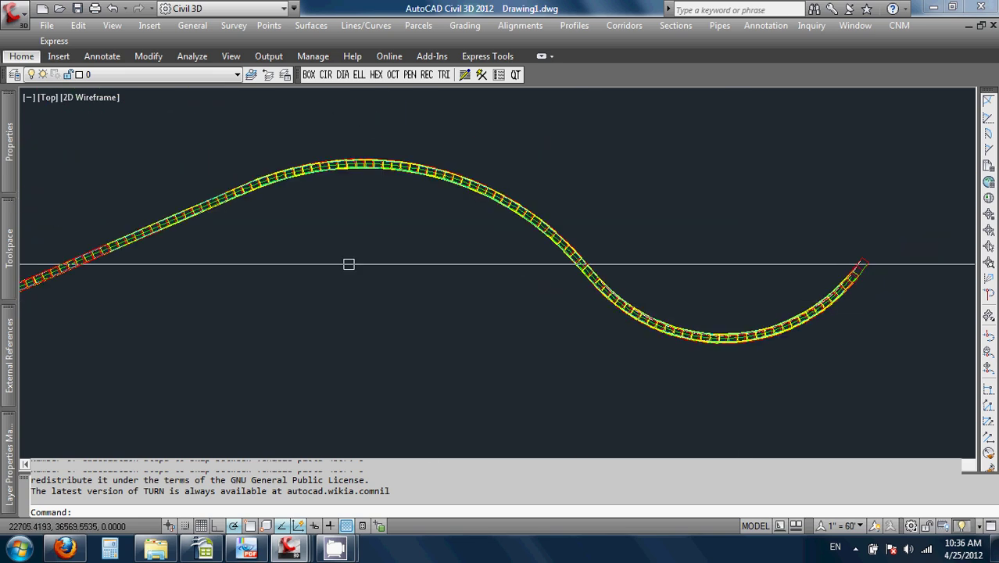
pyautogui.scroll(3, 650, 222)
pyautogui.scroll(6, 541, 301)
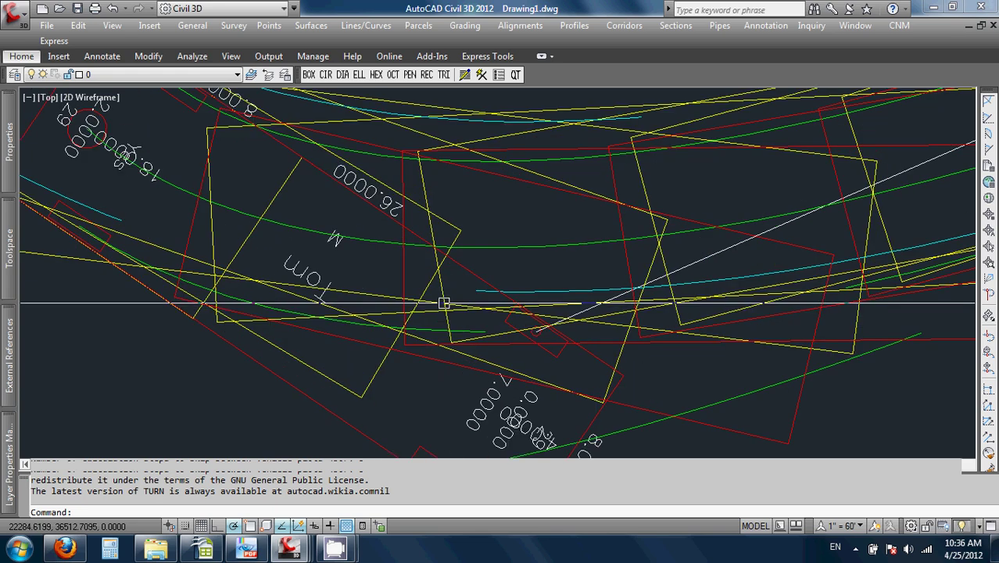
pyautogui.scroll(1, 542, 302)
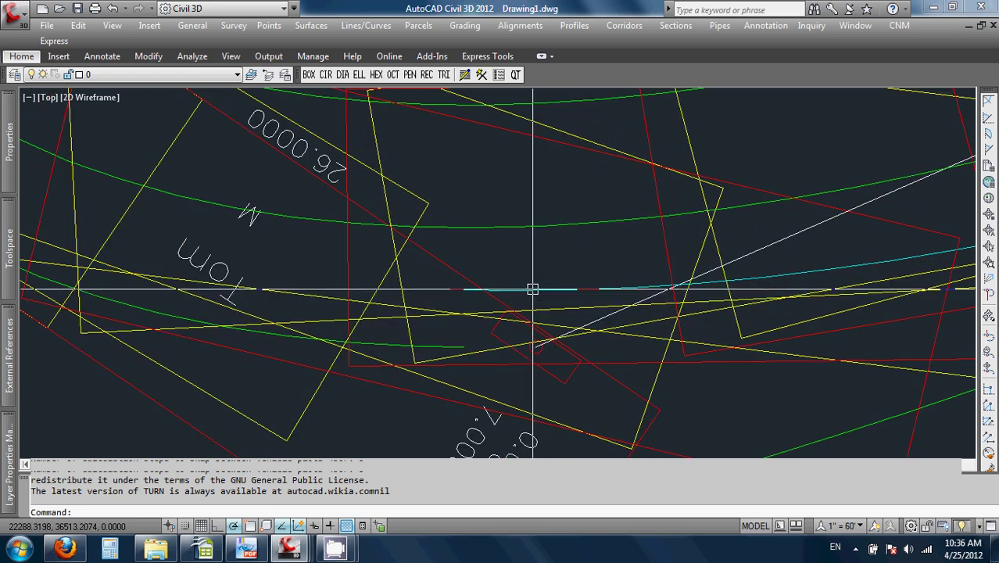
pyautogui.click(532, 290)
pyautogui.moveTo(532, 289)
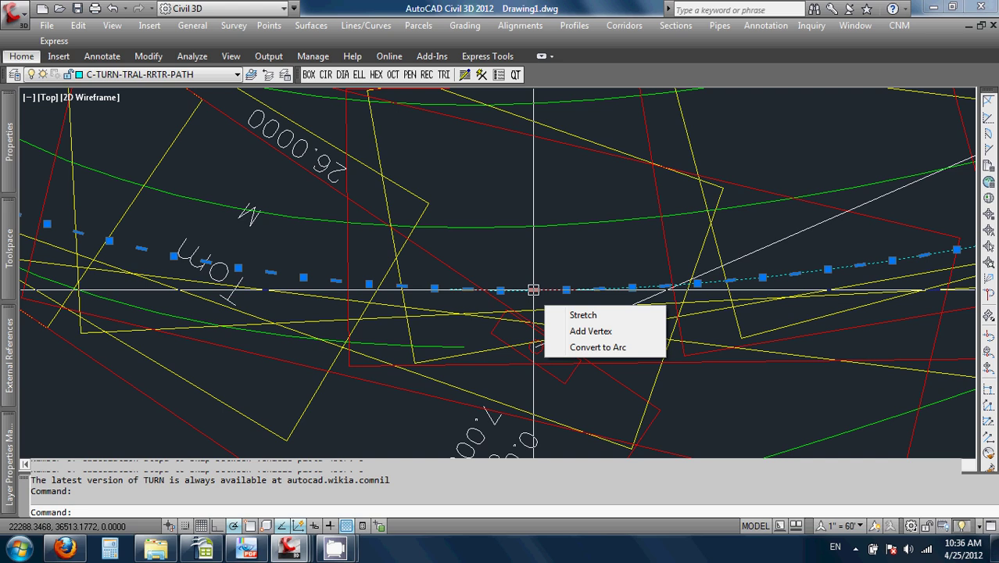
pyautogui.press('Escape')
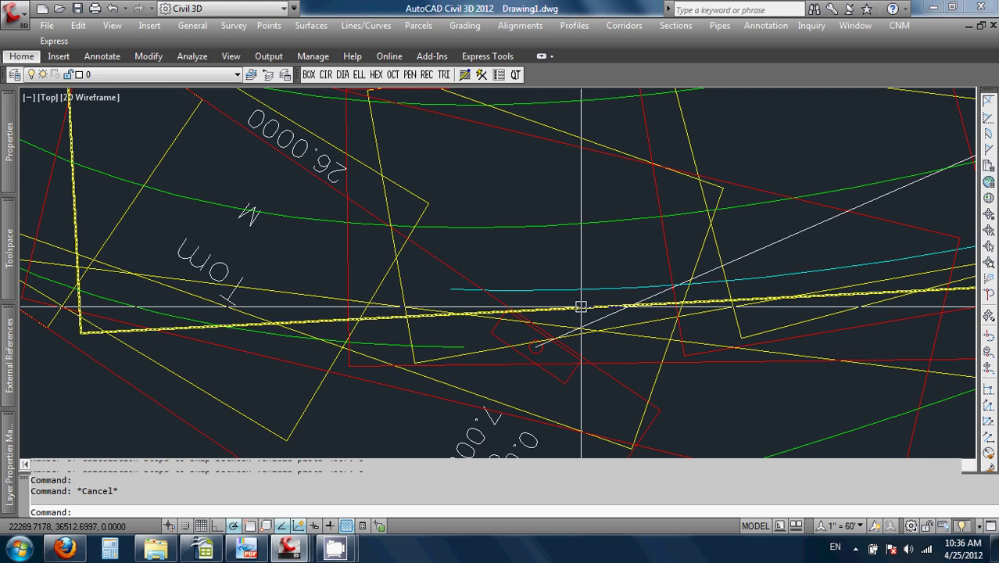
pyautogui.click(581, 306)
pyautogui.press('Escape')
pyautogui.scroll(-2, 608, 376)
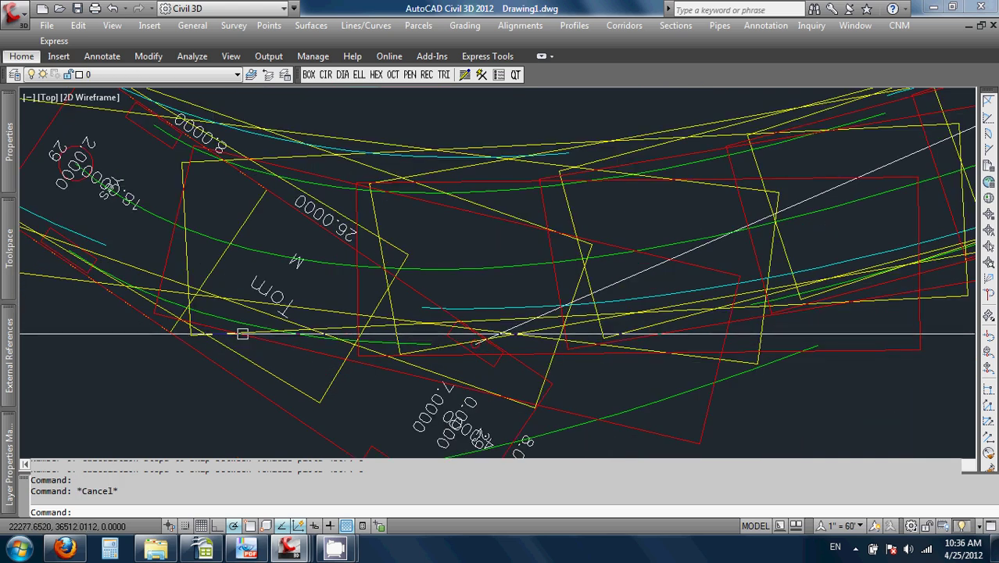
pyautogui.click(220, 317)
pyautogui.moveTo(220, 317)
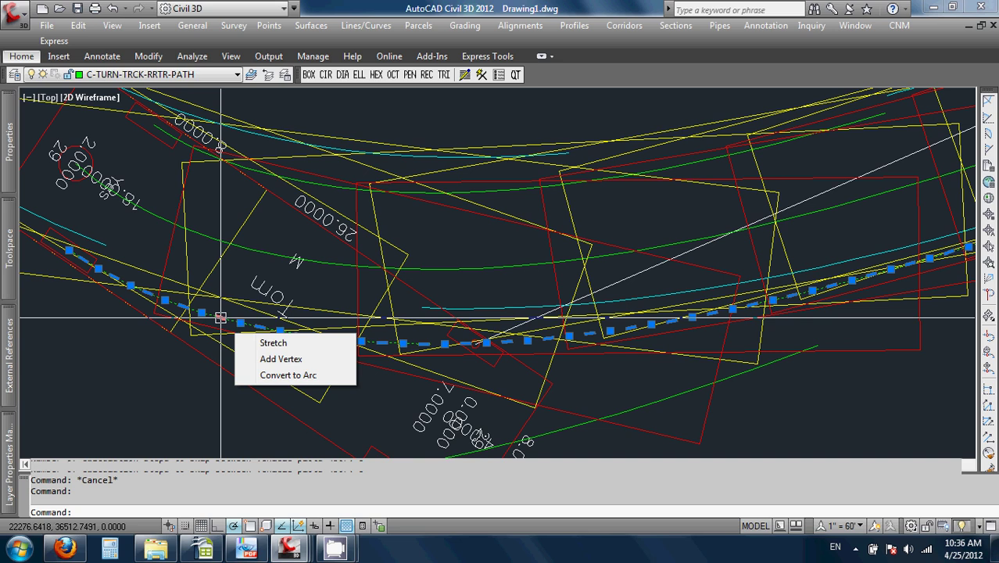
pyautogui.press('Escape')
pyautogui.scroll(-5, 227, 312)
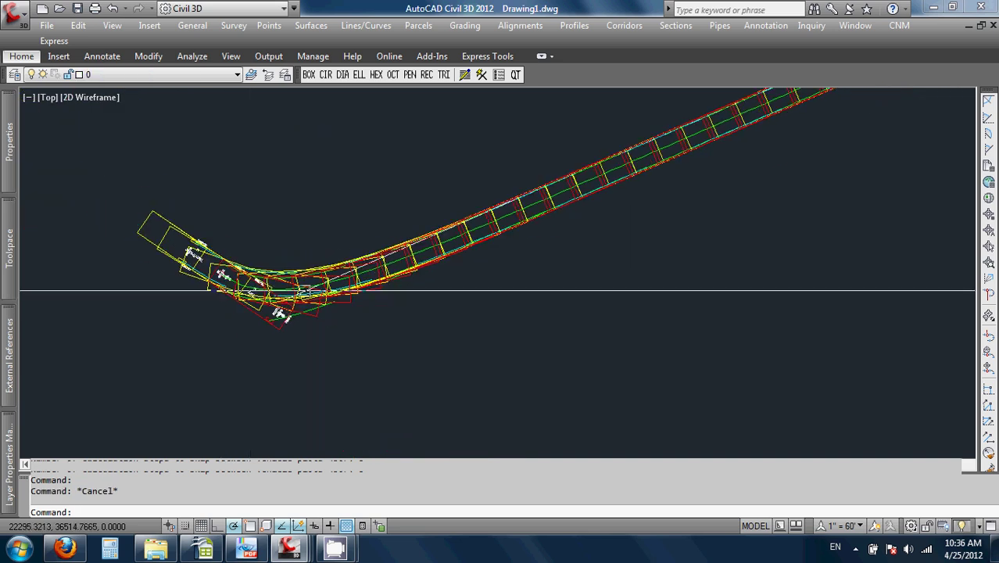
pyautogui.scroll(-3, 497, 274)
pyautogui.scroll(2, 483, 303)
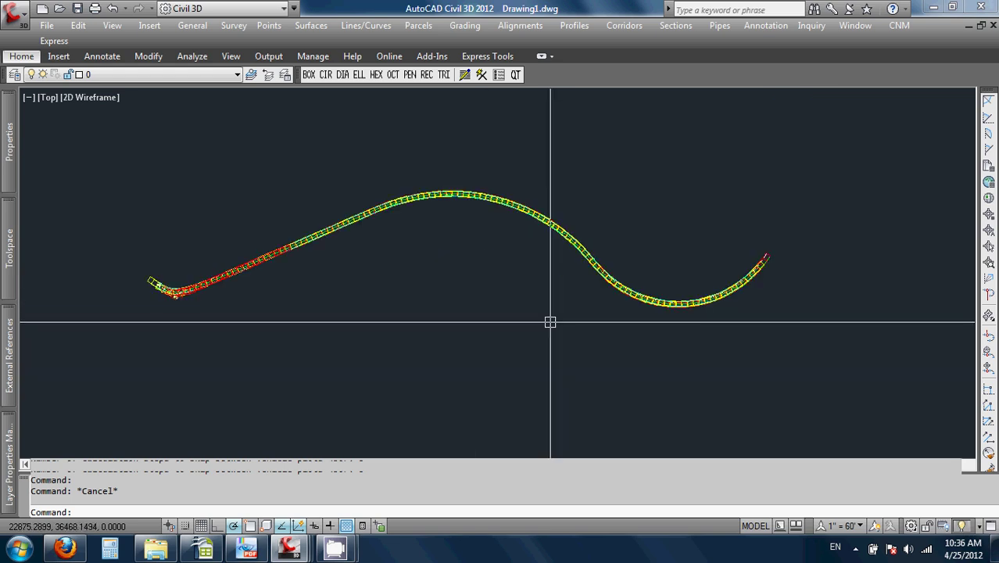